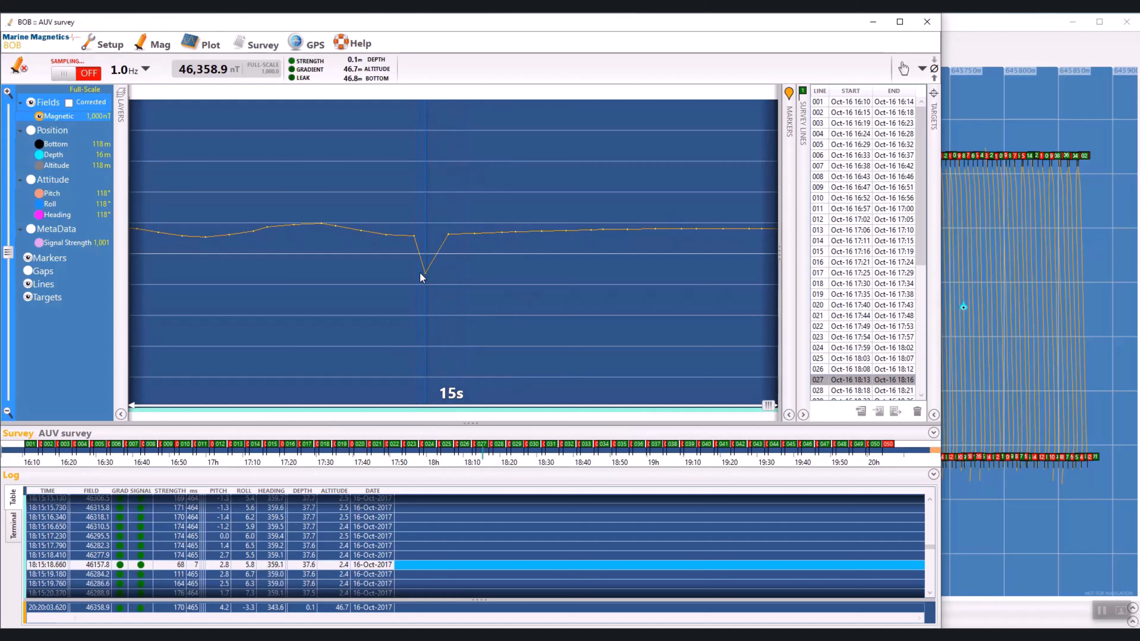
Delete the isolated spike readings from the magnetic profiles of line 027 near 18:15:18 and line 029 near 18:23:11.
left_click_drag(419, 272, 434, 270)
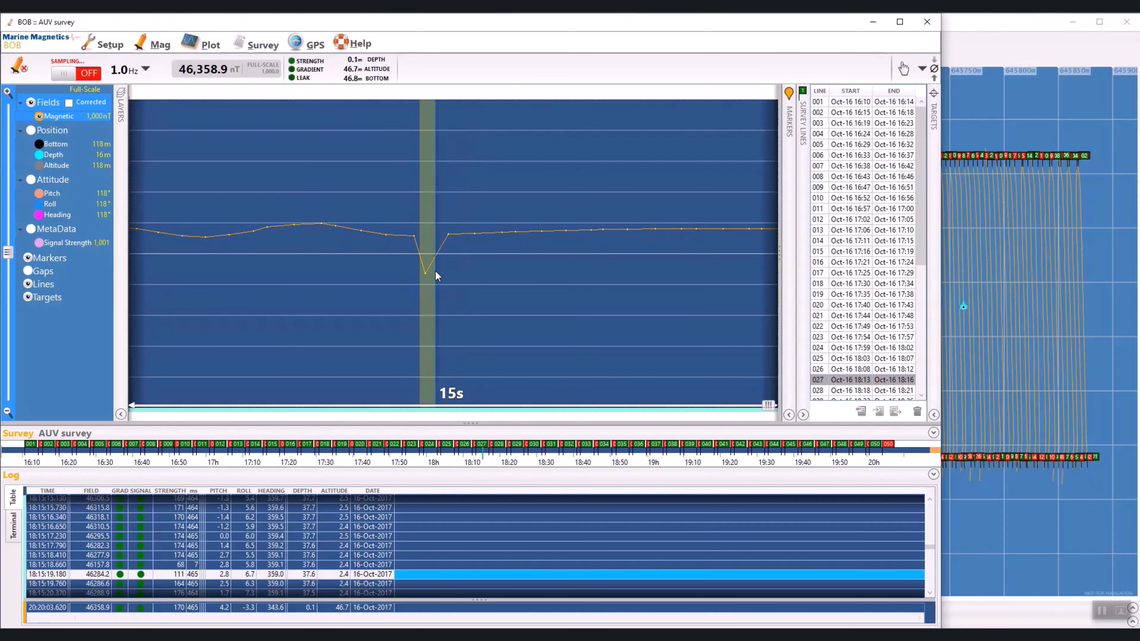
key("Delete")
left_click(821, 398)
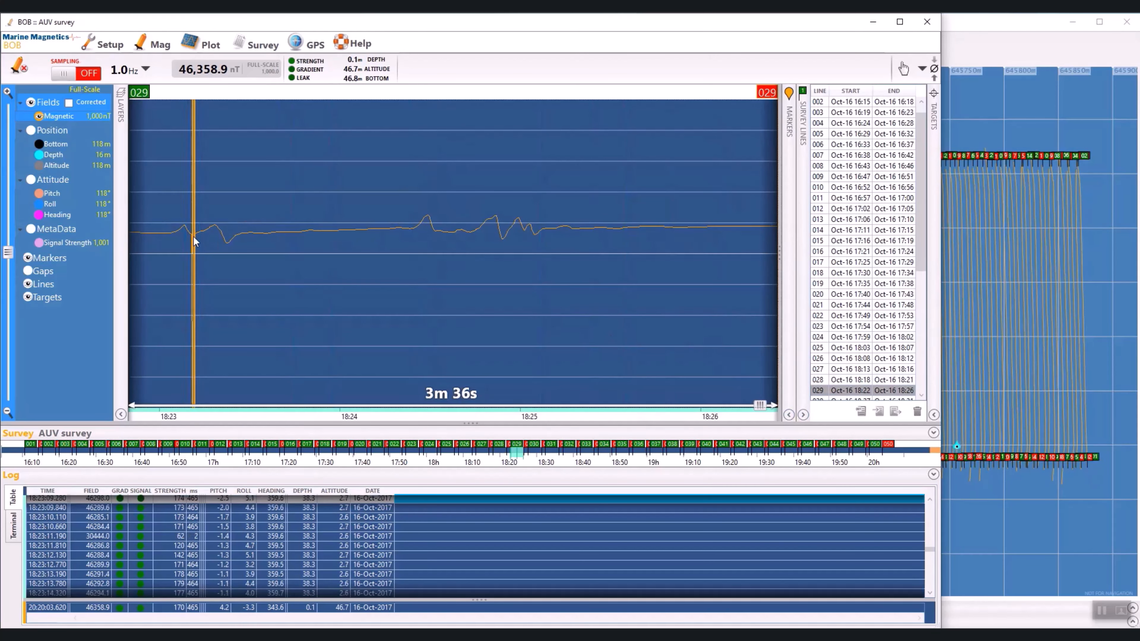
left_click_drag(170, 242, 234, 251)
scroll(377, 179, "down", 10)
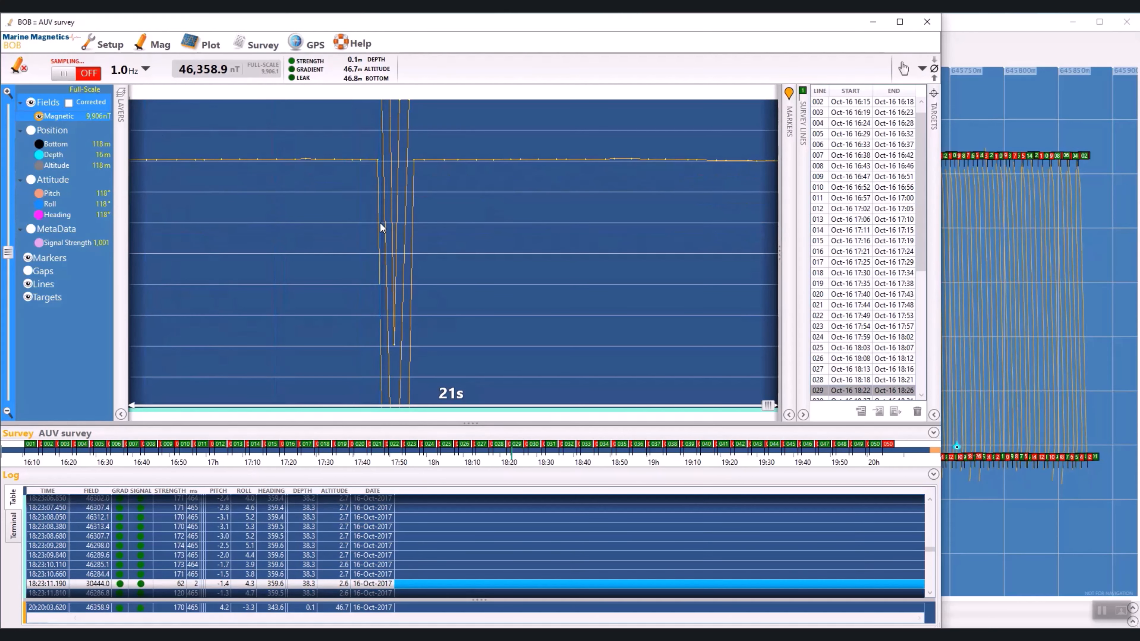
mouse_move(387, 246)
left_mouse_down()
mouse_move(406, 249)
mouse_move(404, 260)
left_mouse_up()
scroll(863, 270, "down", 7)
Delete the spike readings from the magnetic profiles of line 031 near 18:34:21 and line 035 around 18:53:54.
double_click(851, 187)
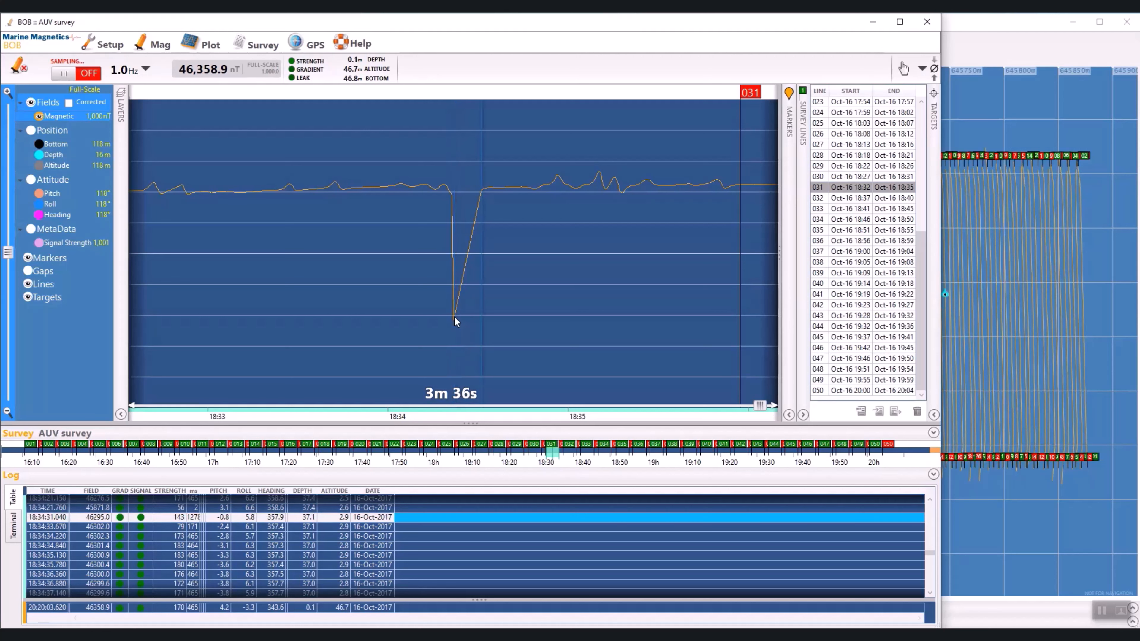
left_click_drag(454, 316, 458, 315)
left_click(486, 315)
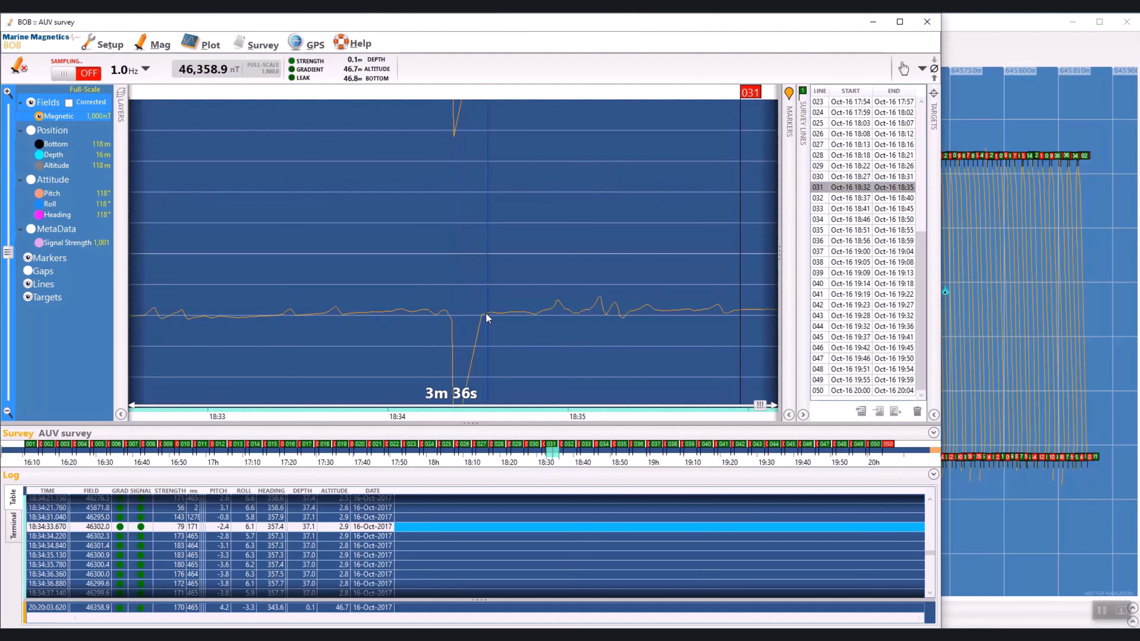
left_click(452, 135)
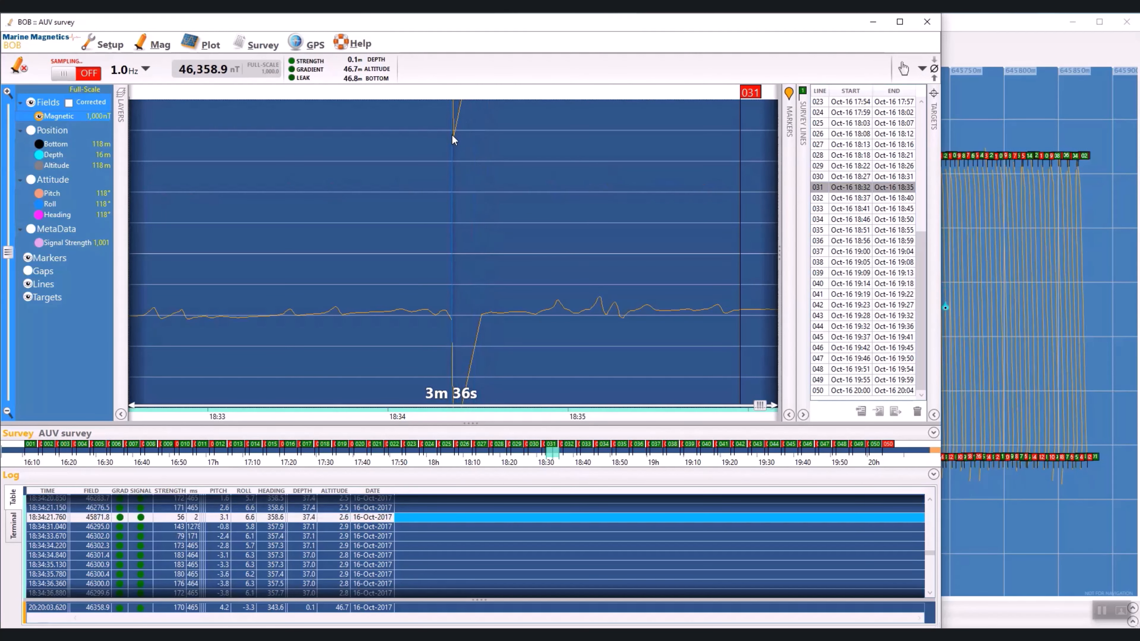
left_click_drag(453, 136, 457, 134)
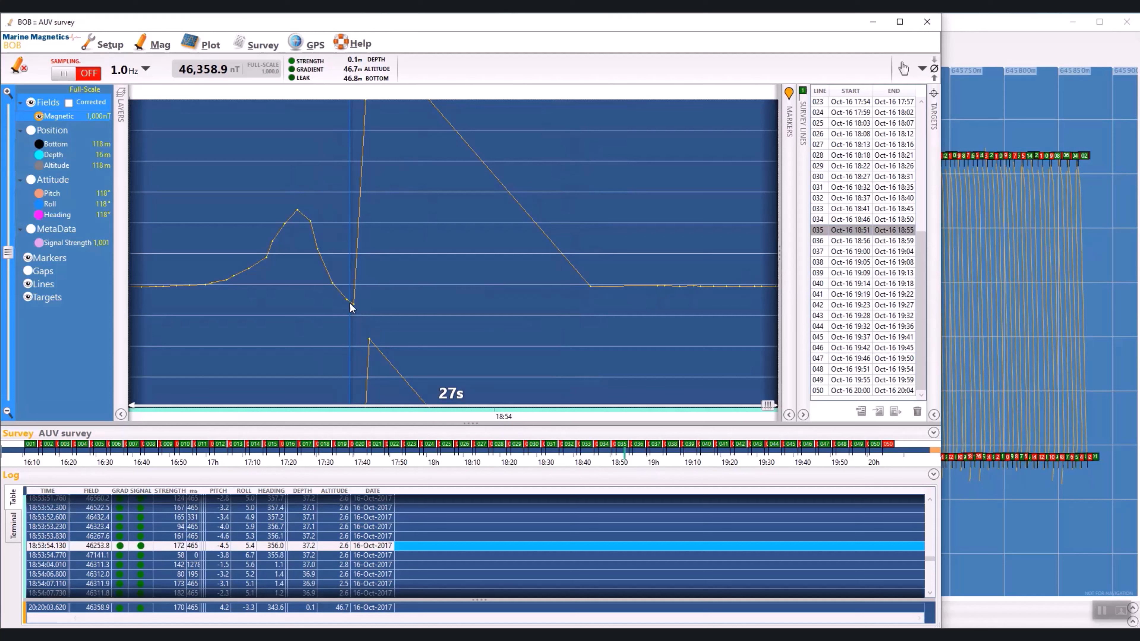
left_click_drag(349, 302, 575, 332)
key("Delete")
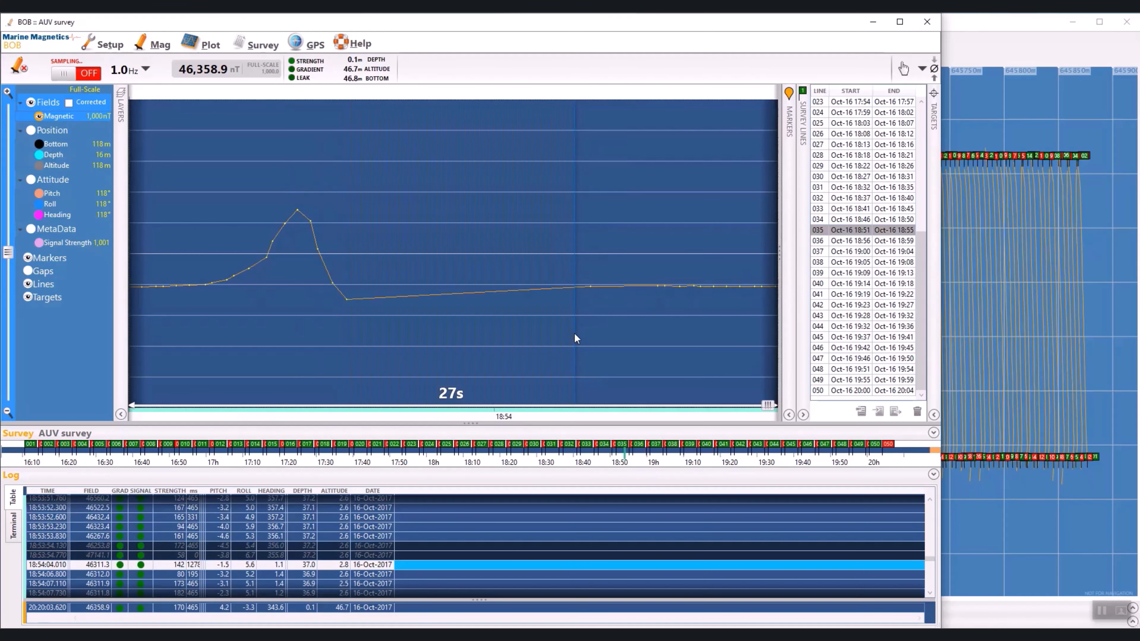
Examine the magnetic profiles of survey lines 036 through 043 one after another for remaining spikes.
left_click(818, 243)
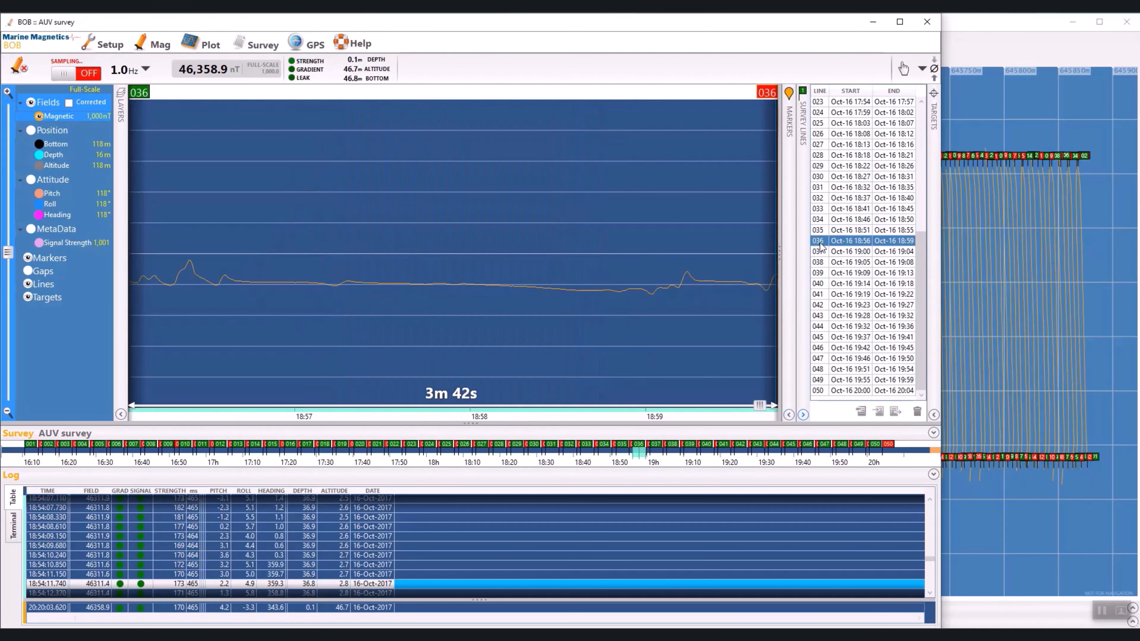
left_click(821, 252)
key("Down")
key("Down")
key("Down")
key("Down")
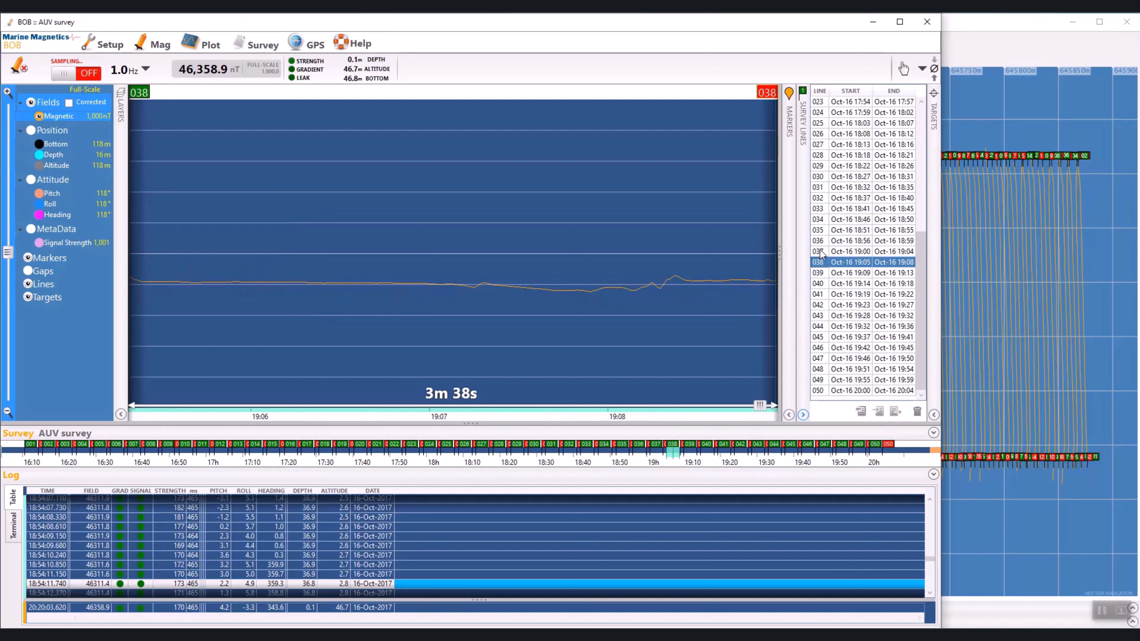
key("Down")
key("Down")
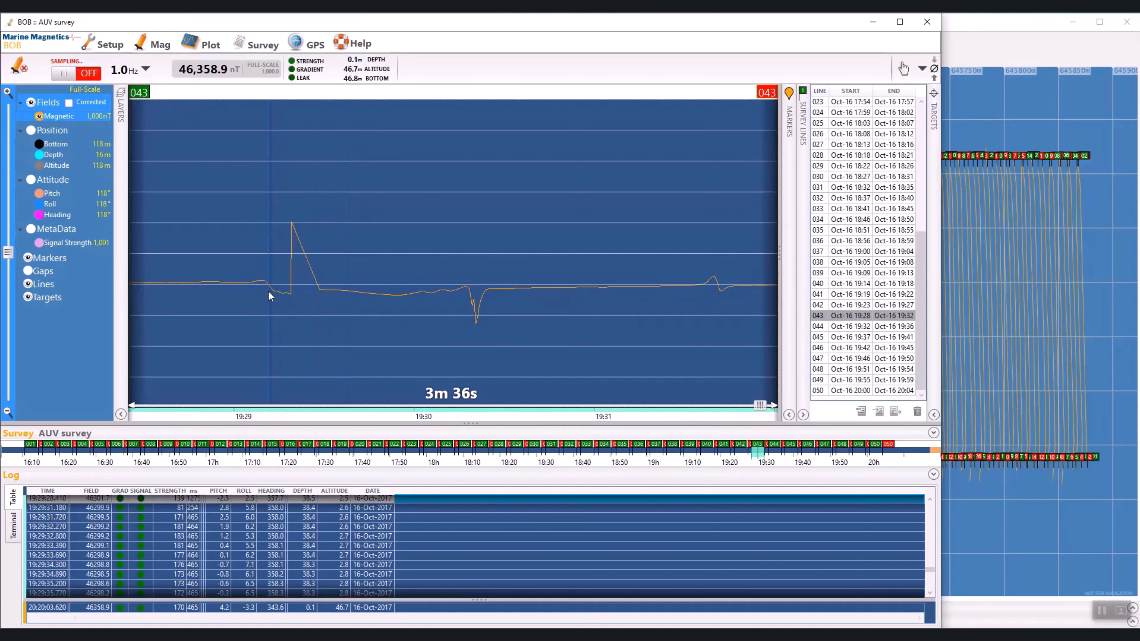
Zoom the line 043 profile to the upward spike and delete the single bad reading at 19:29:19.
left_click_drag(270, 295, 343, 294)
right_click(326, 297)
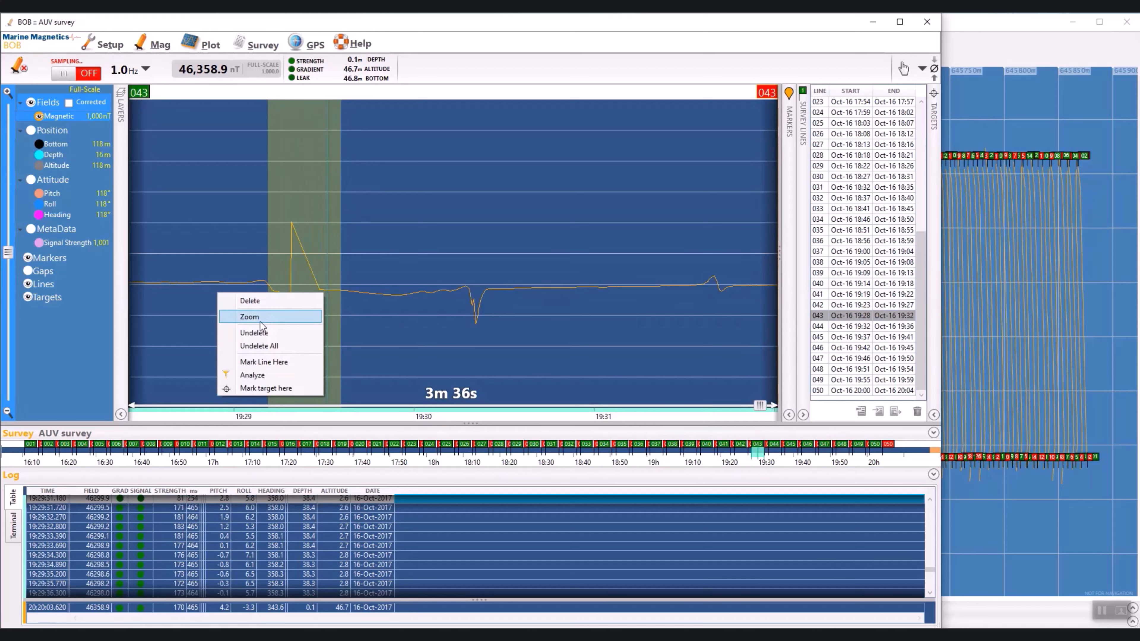
left_click(265, 315)
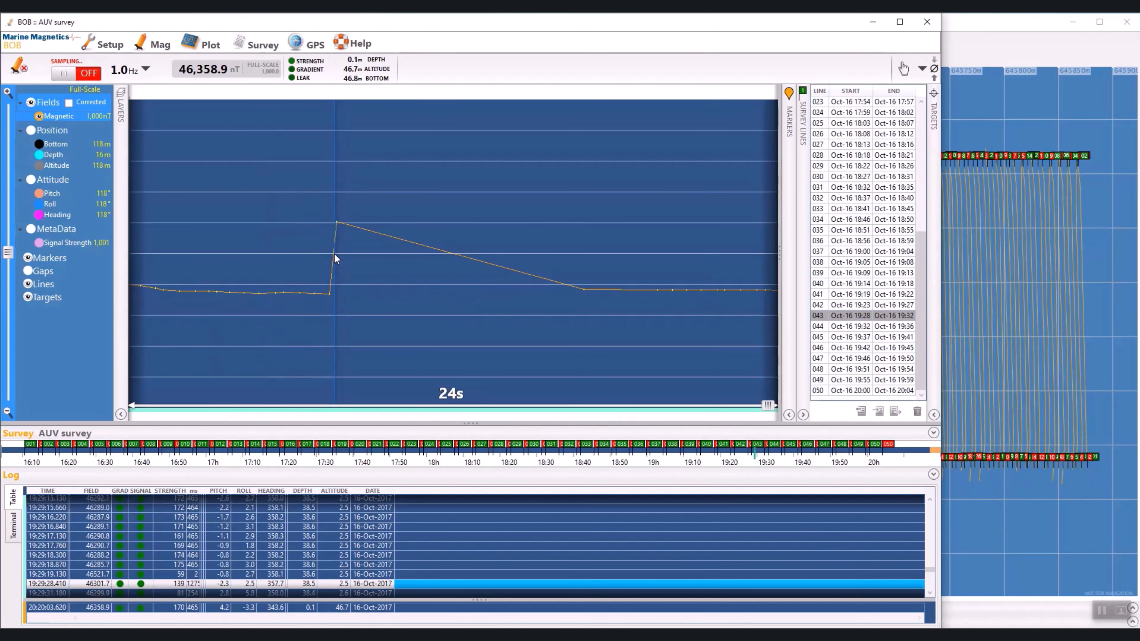
left_click_drag(334, 253, 338, 252)
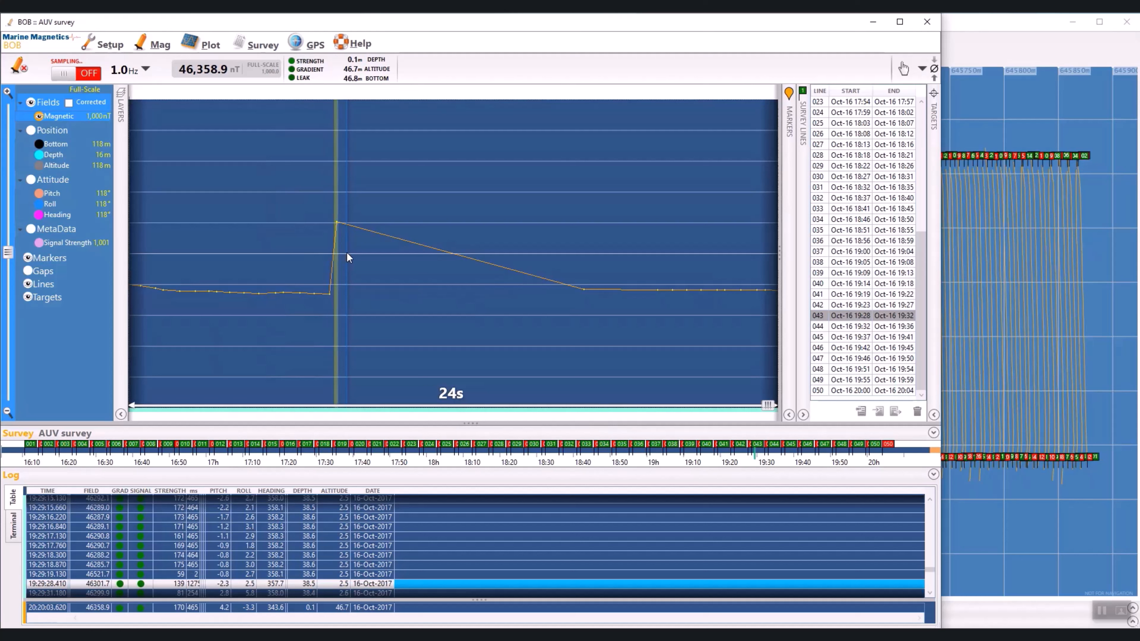
key("Delete")
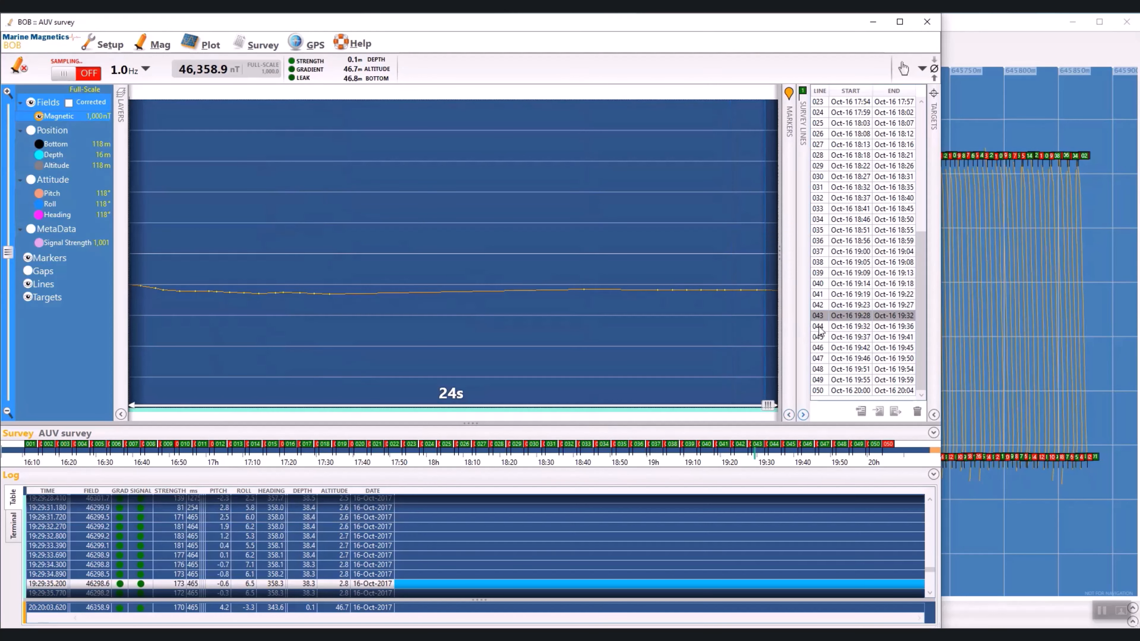
Examine the magnetic profiles of survey lines 044 through 050 for remaining spikes.
left_click(820, 331)
left_click(822, 338)
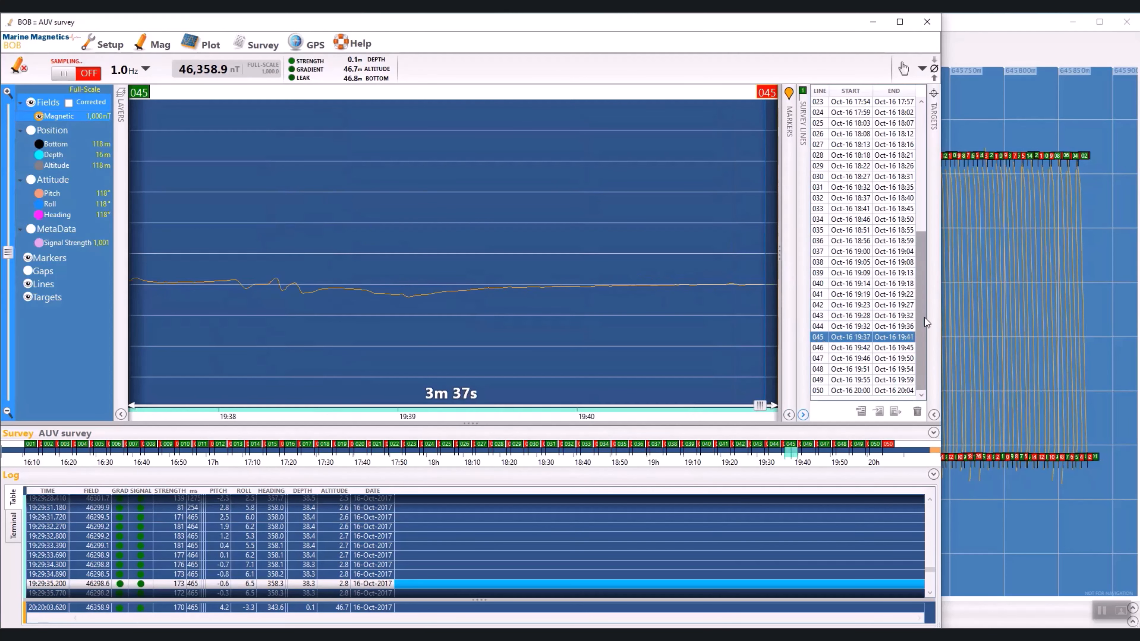
left_click(818, 347)
left_click(818, 359)
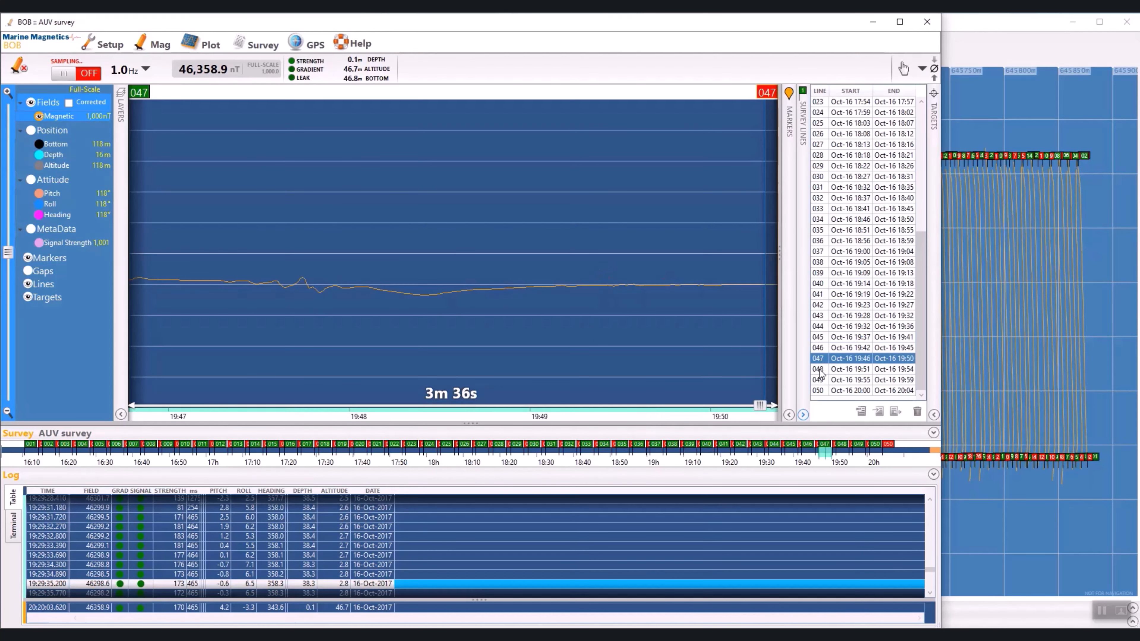
left_click(819, 370)
left_click(820, 380)
left_click(820, 391)
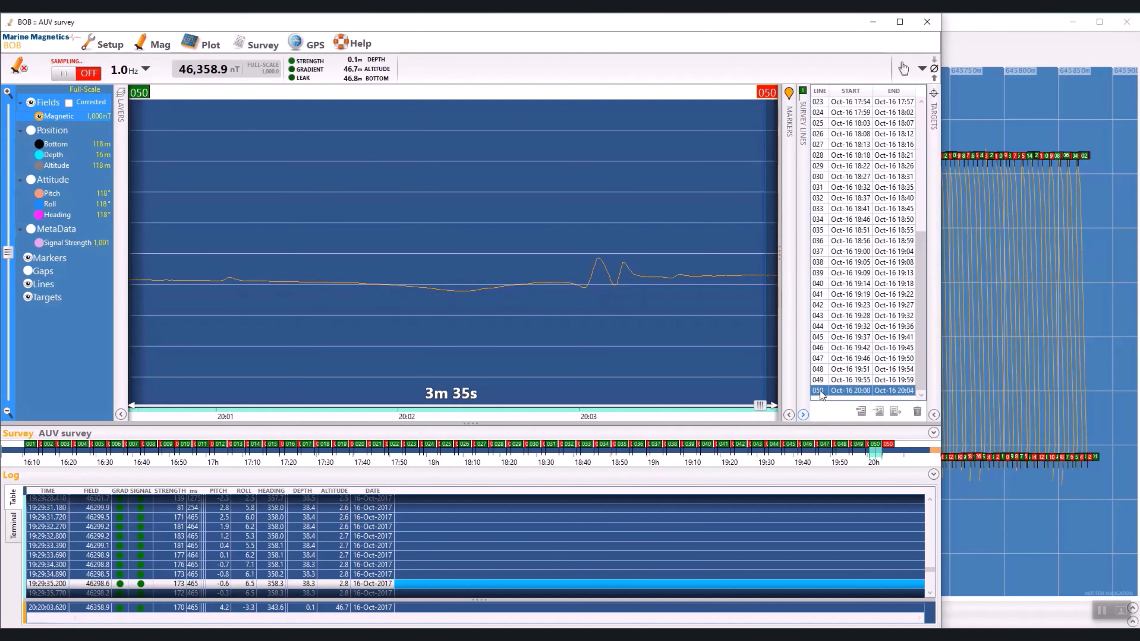
Narrow the survey profile window to uncover the whole Geo Plot, and switch the plot to pan mode.
left_click_drag(941, 220, 633, 277)
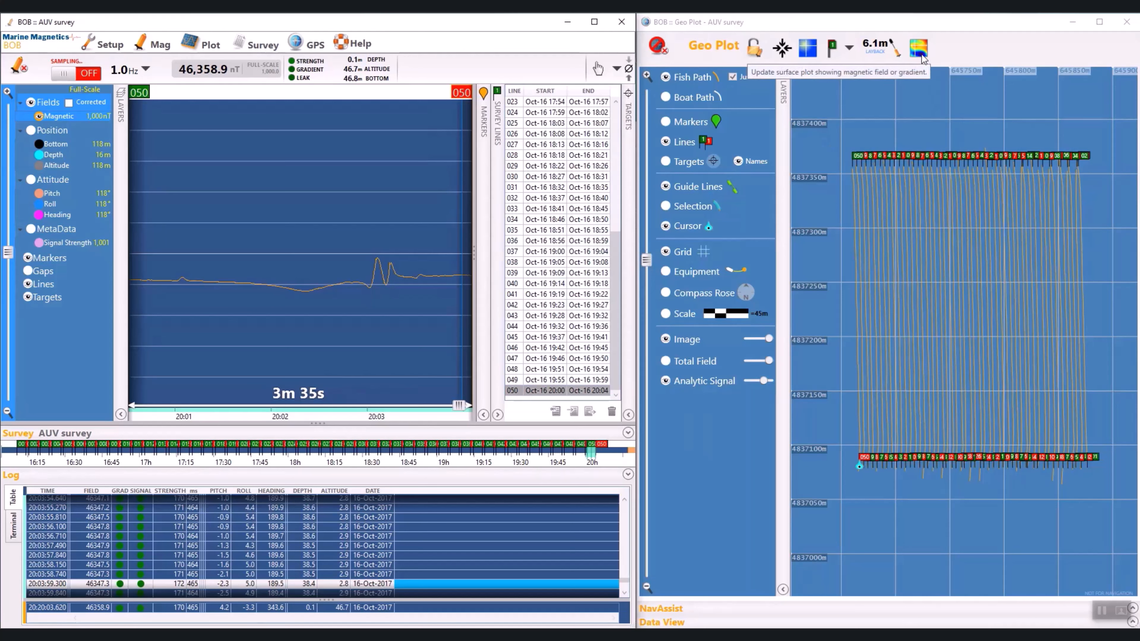
left_click(849, 48)
left_click(844, 77)
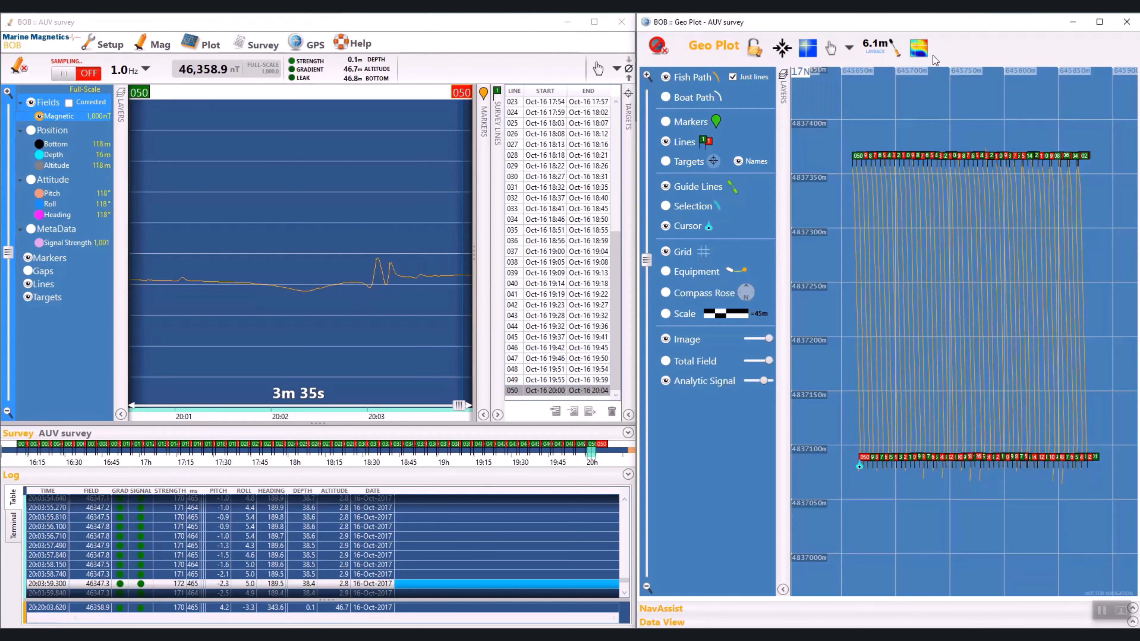
Measure the distance from line 050 across to line 046 near their northern ends on the Geo Plot.
left_click(849, 48)
left_click(837, 121)
left_click_drag(836, 140, 958, 290)
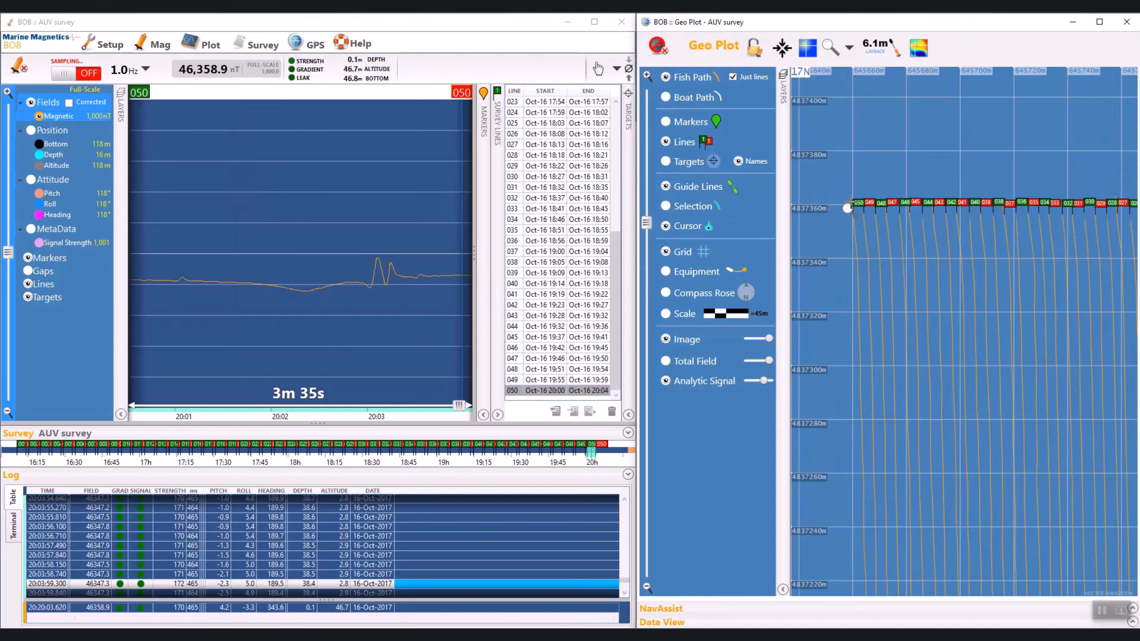
left_click_drag(848, 204, 967, 317)
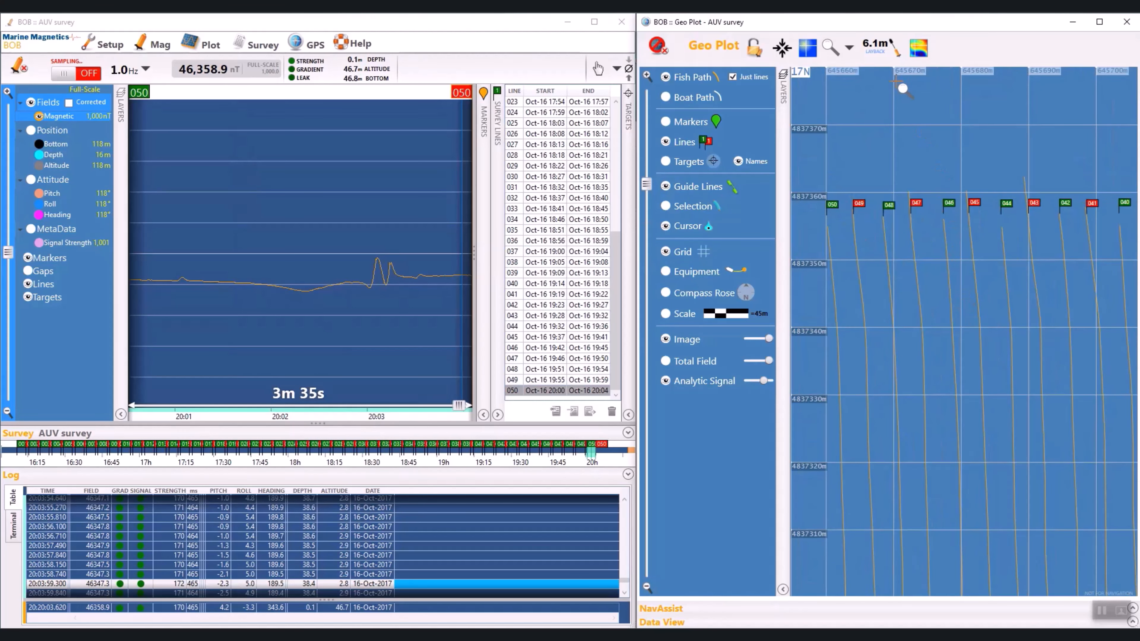
left_click(849, 47)
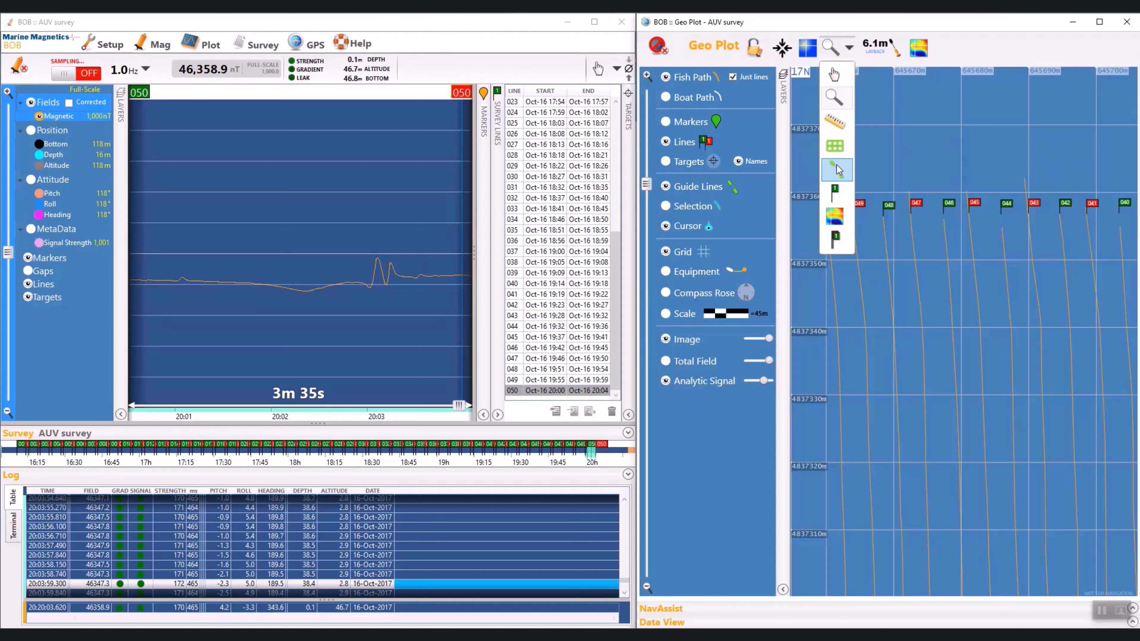
left_click(835, 122)
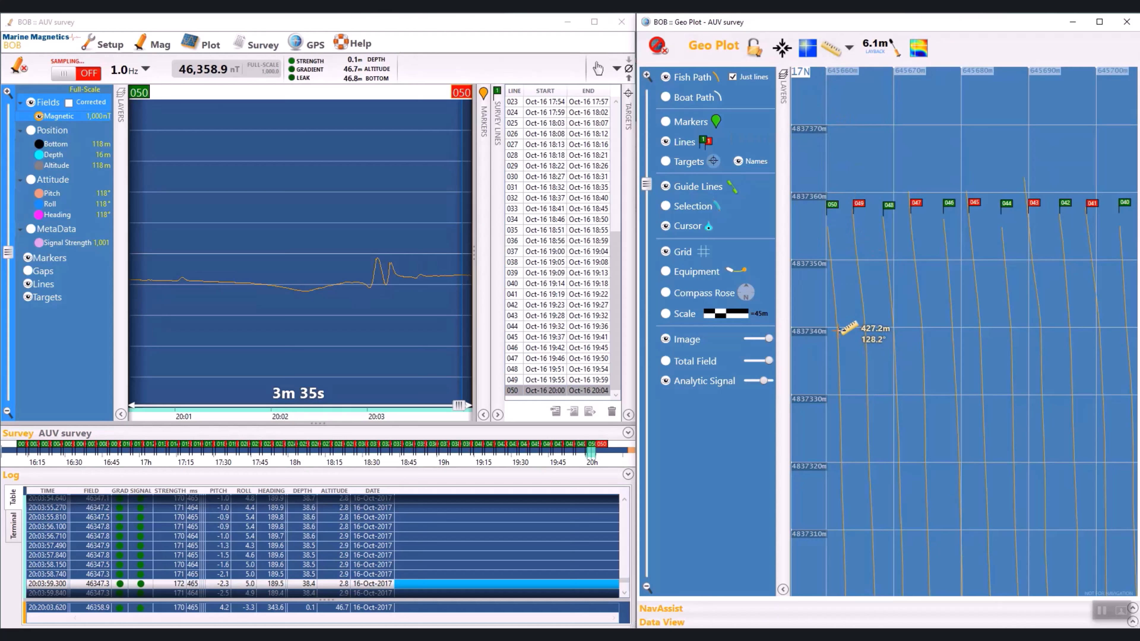
left_click_drag(837, 327, 952, 326)
Start a new surface plot with the line spacing set to 4 m, and select all survey lines through 050.
left_click(849, 48)
left_click(834, 74)
left_click(919, 49)
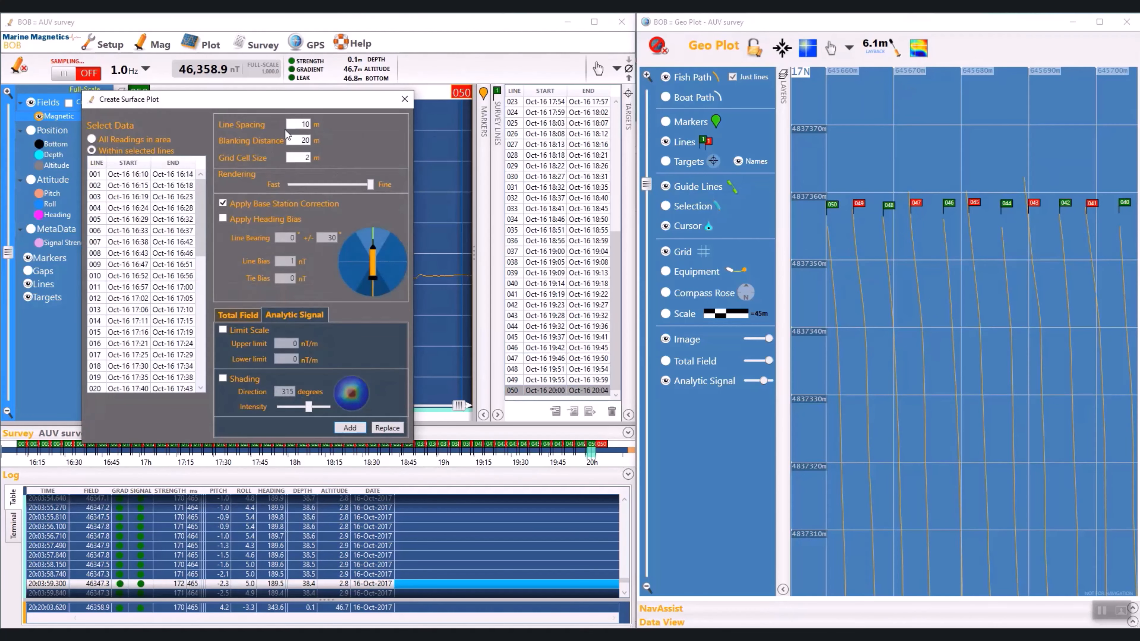
double_click(307, 124)
type("4")
key("Tab")
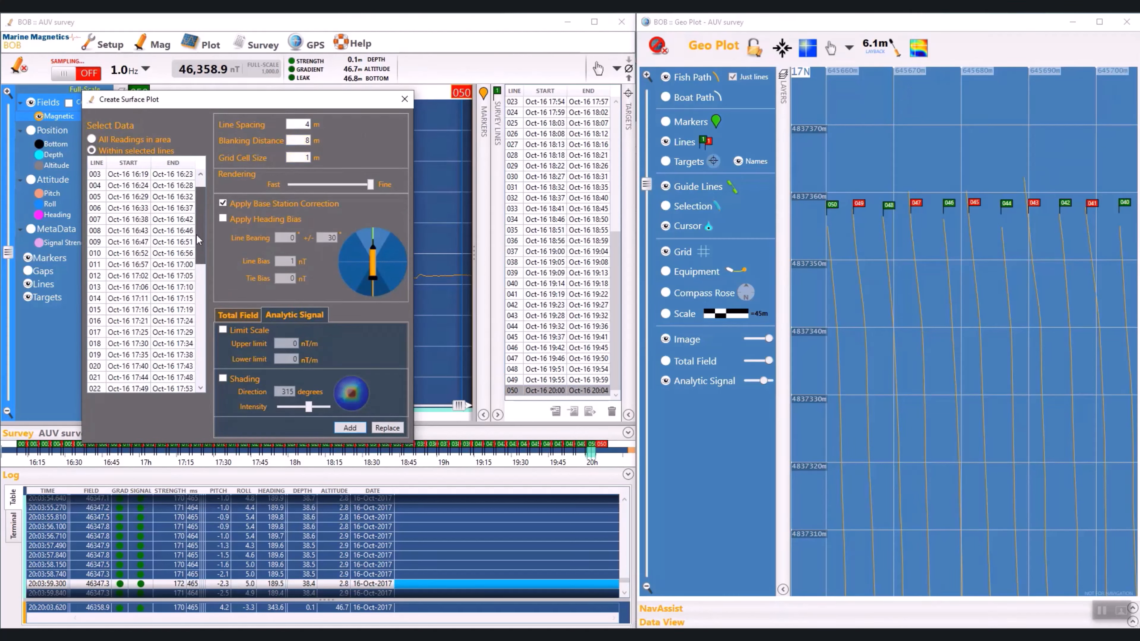
left_click_drag(196, 234, 193, 355)
left_click(92, 381, "shift")
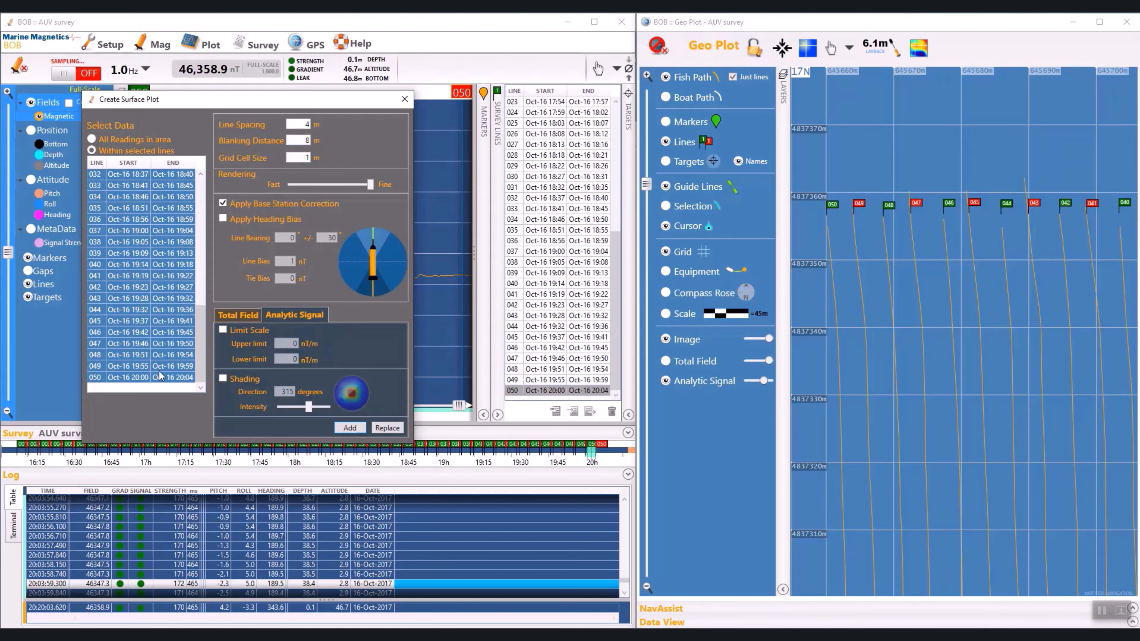
Add a Total Field surface plot with shading enabled and base station correction turned off.
left_click(243, 316)
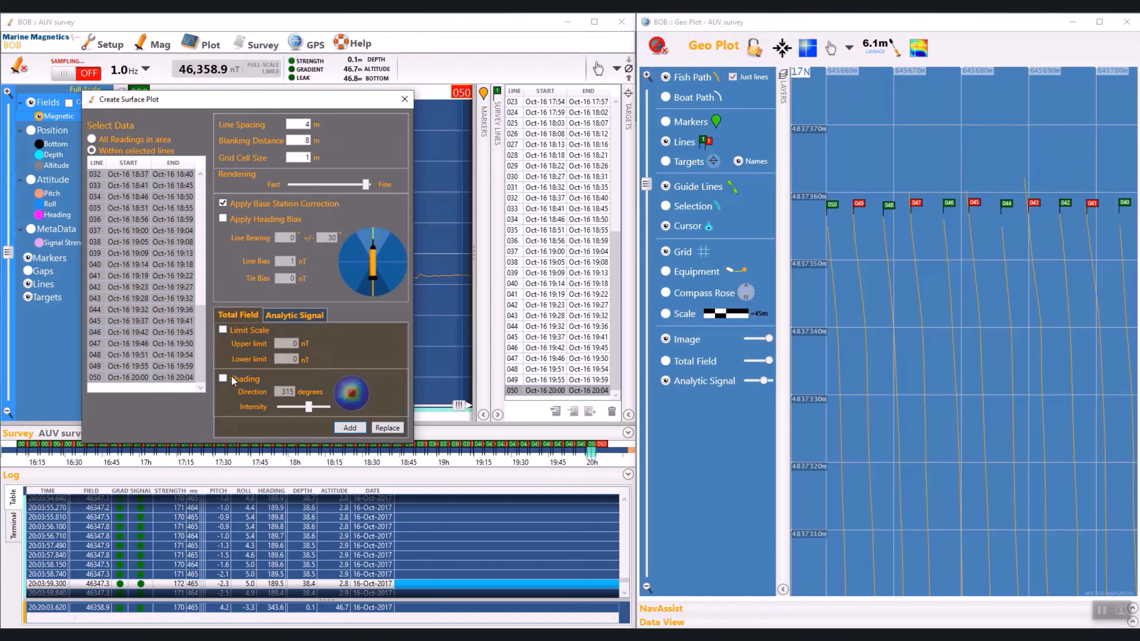
left_click(230, 377)
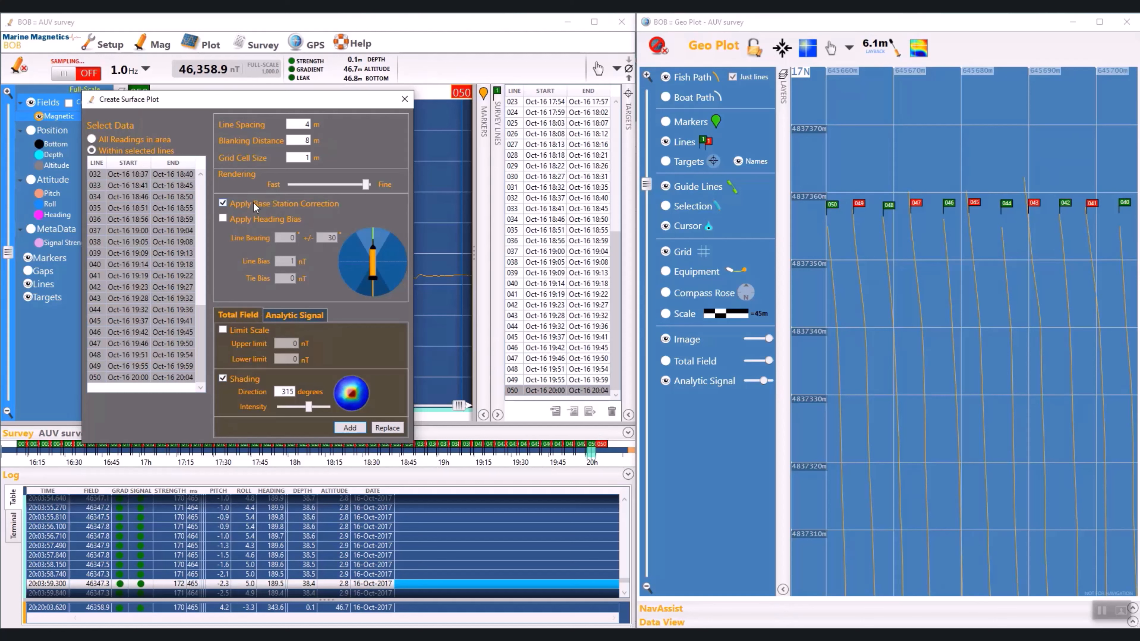
left_click(225, 203)
left_click(350, 428)
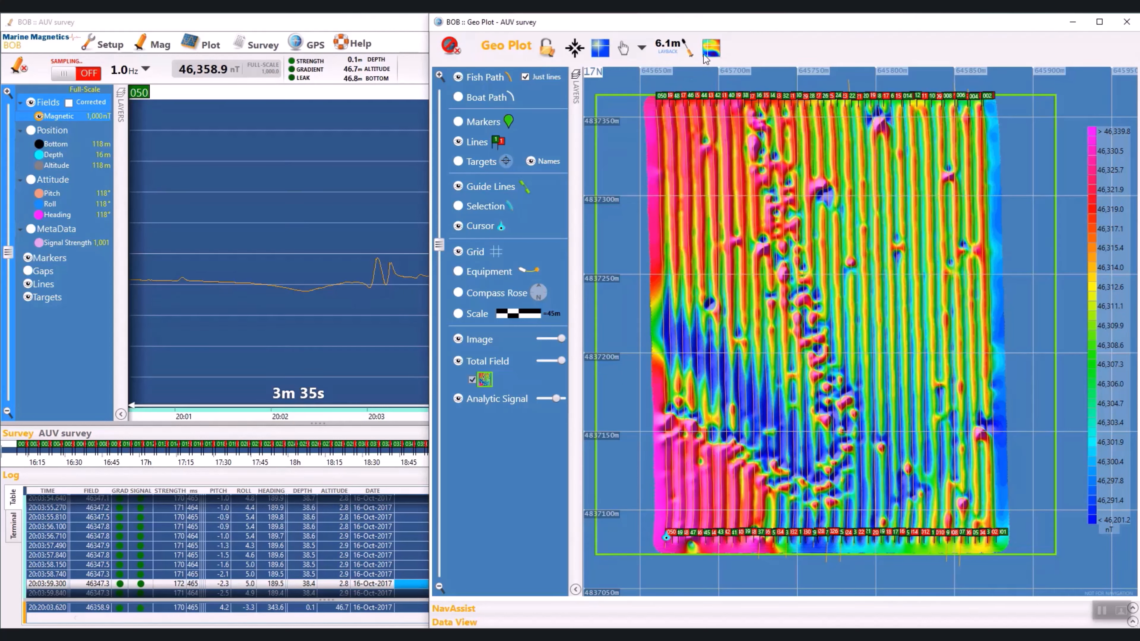
Zoom into the middle of the Total Field plot and compare the logged field readings at neighbouring points on adjacent survey lines.
left_click(642, 47)
left_click(628, 77)
left_click_drag(845, 295, 929, 376)
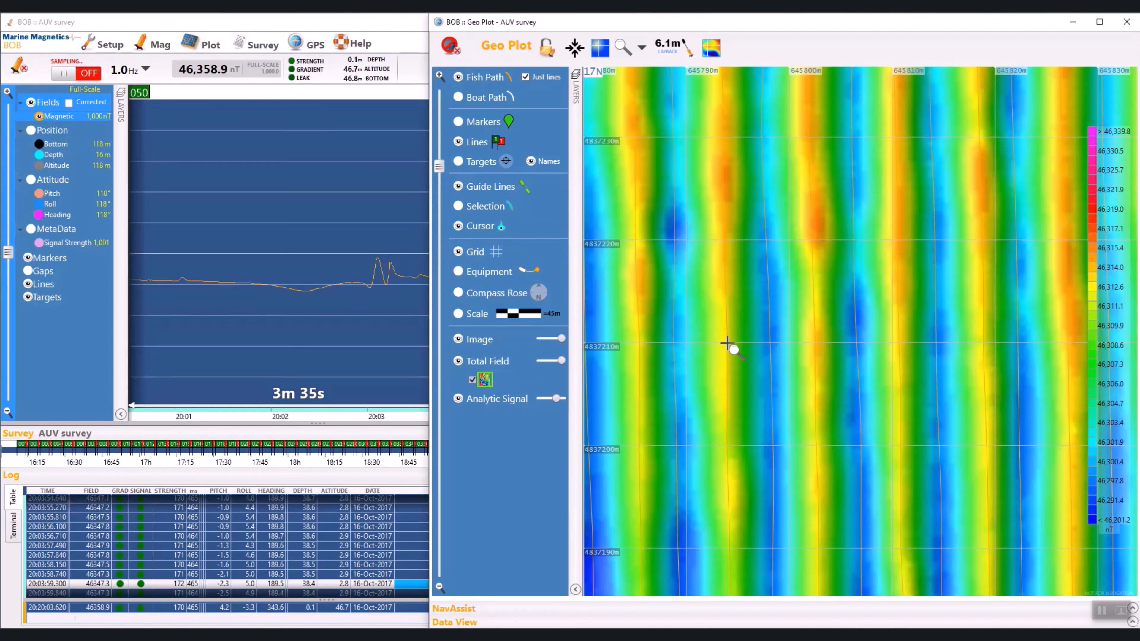
left_click(623, 47)
left_click(727, 339)
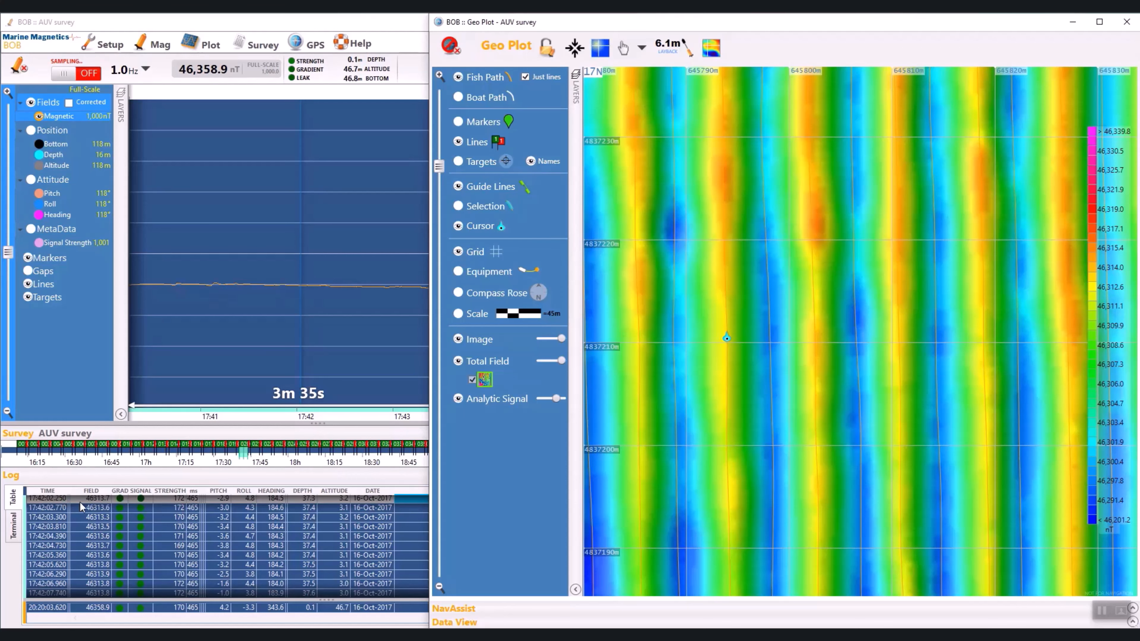
left_click(93, 500)
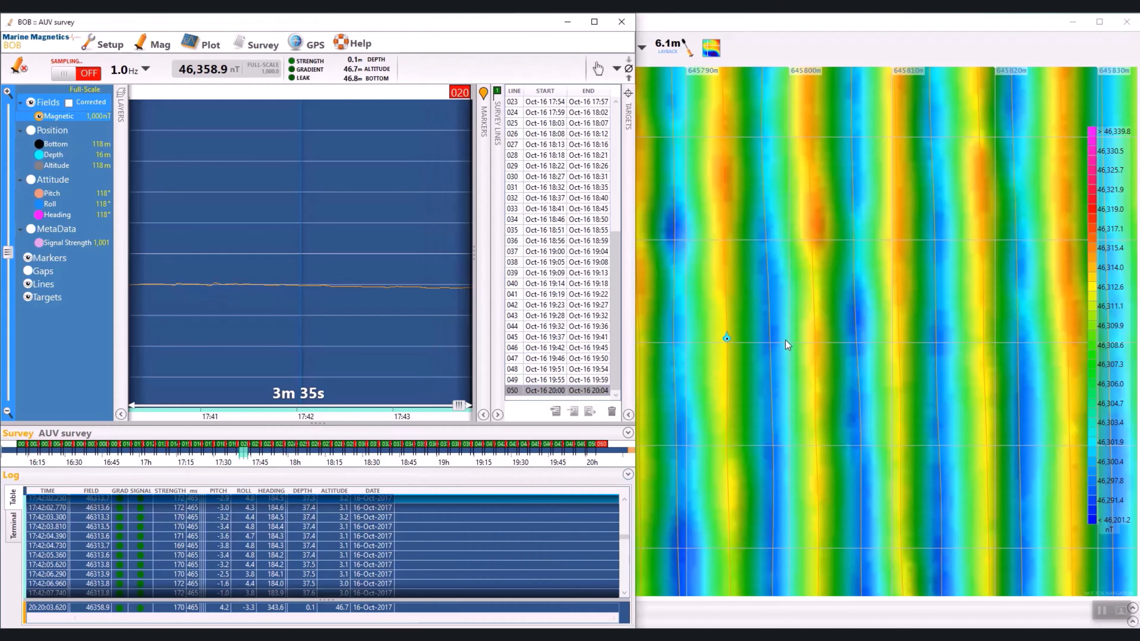
left_click(774, 337)
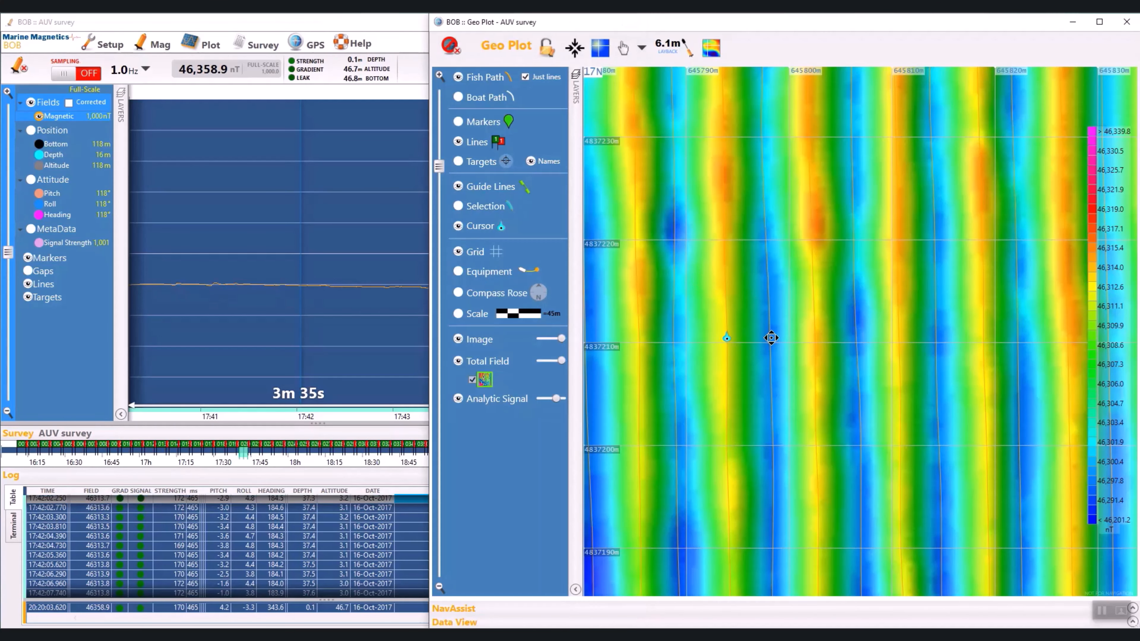
left_click(816, 340)
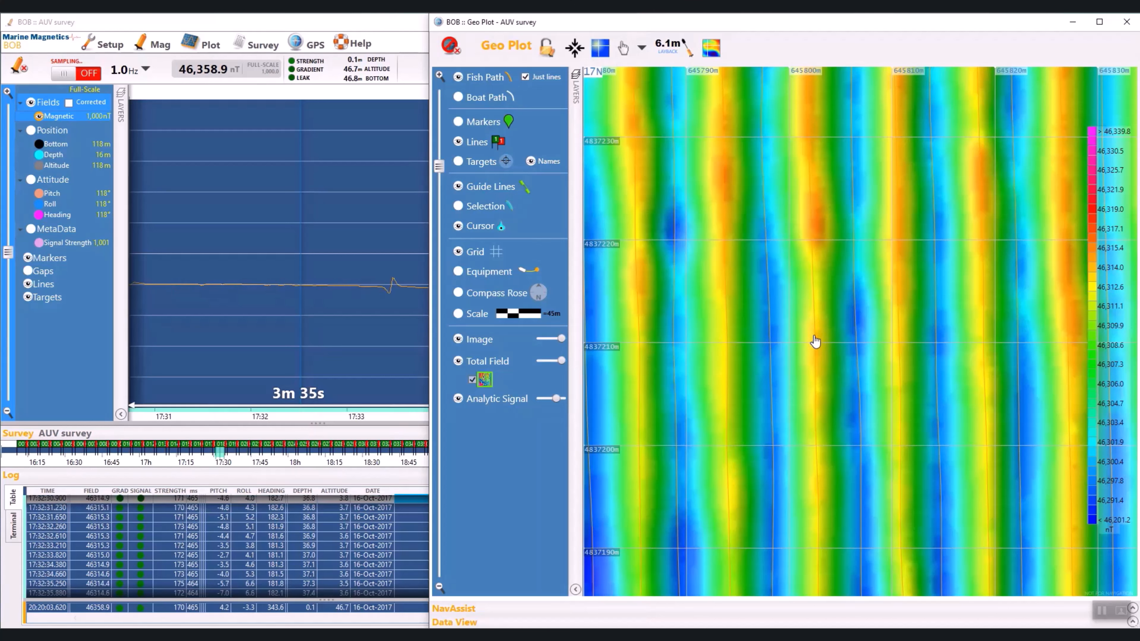
Add a Total Field surface plot with heading bias applied and the line bias set to 5 nT.
left_click(769, 331)
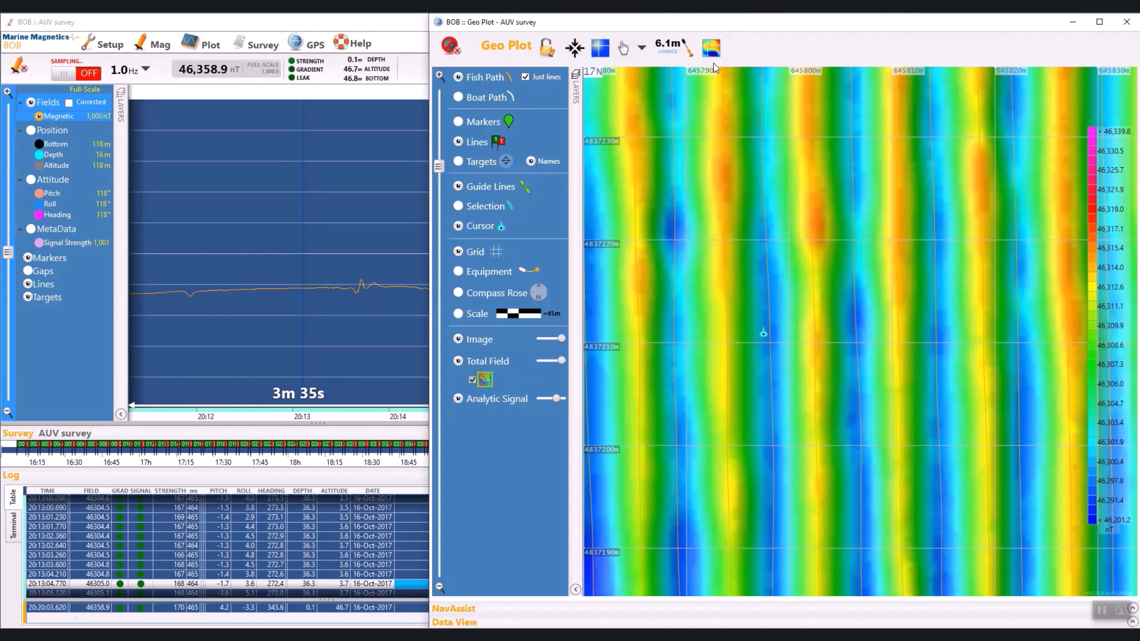
left_click(713, 52)
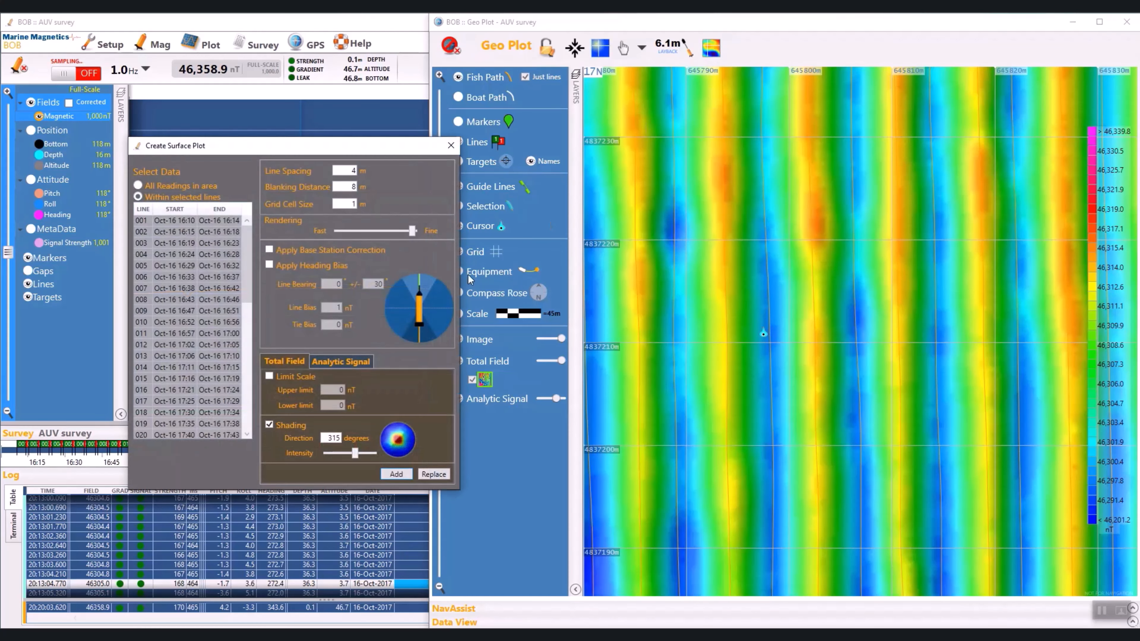
left_click(316, 265)
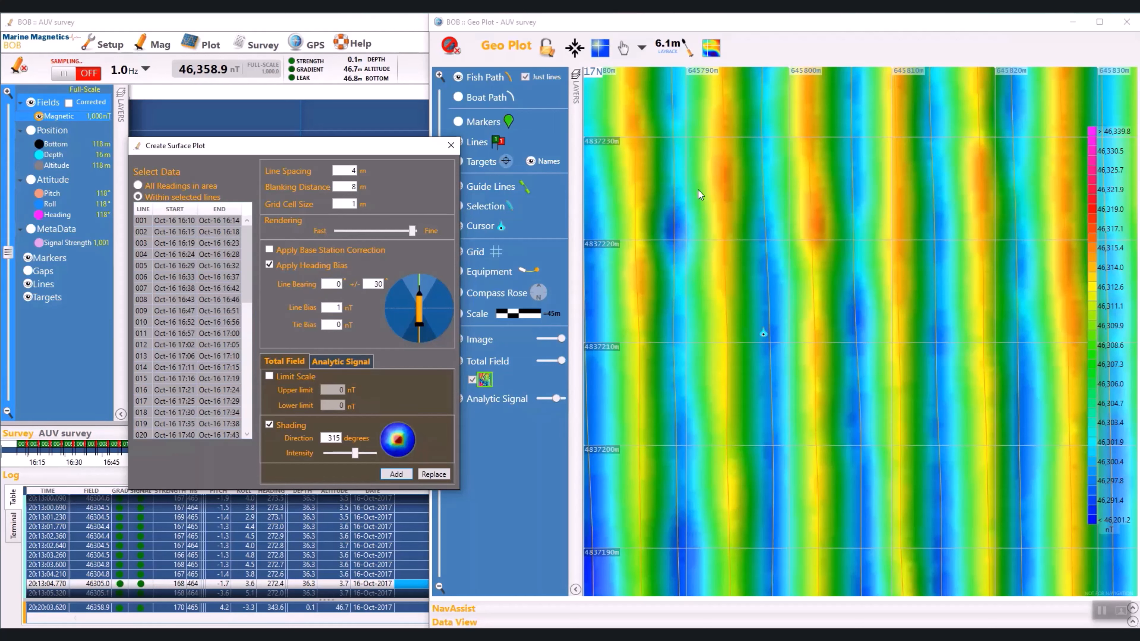
double_click(332, 308)
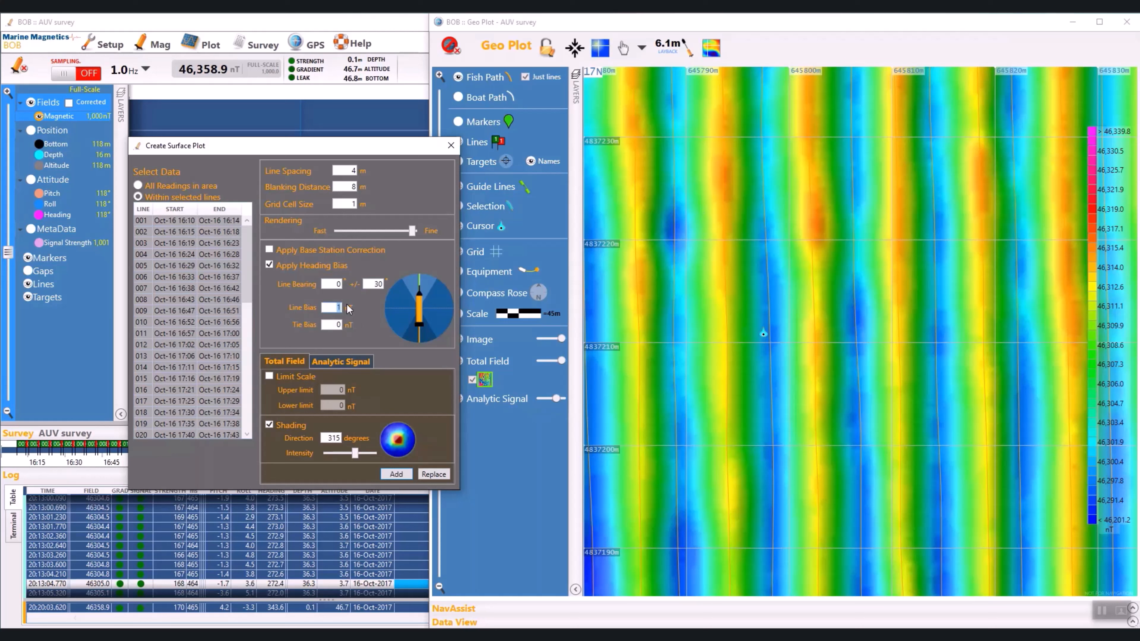
left_click(341, 322)
left_click(396, 474)
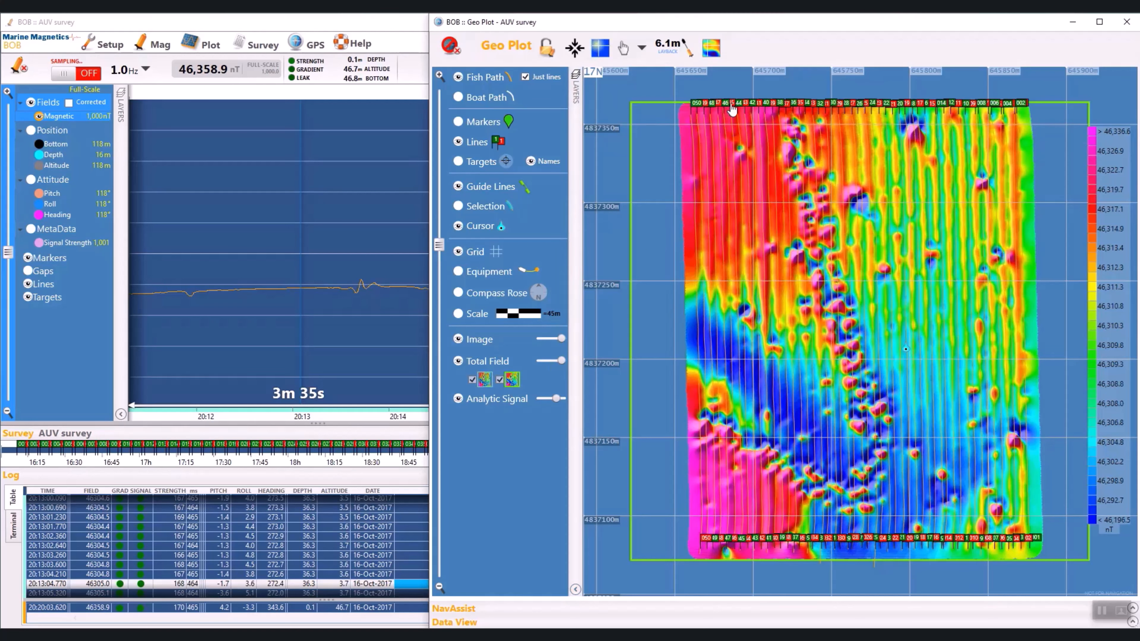
Add further Total Field plots while tuning the heading line bias to 7 nT, and compare the newest plots by toggling their visibility.
left_click(711, 47)
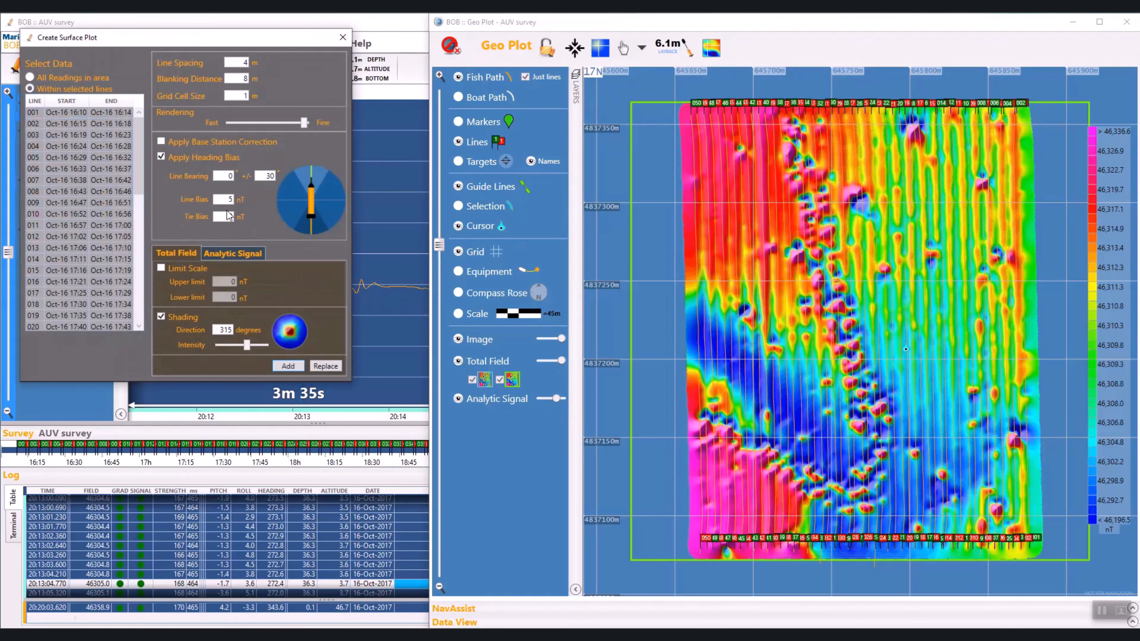
left_click(287, 366)
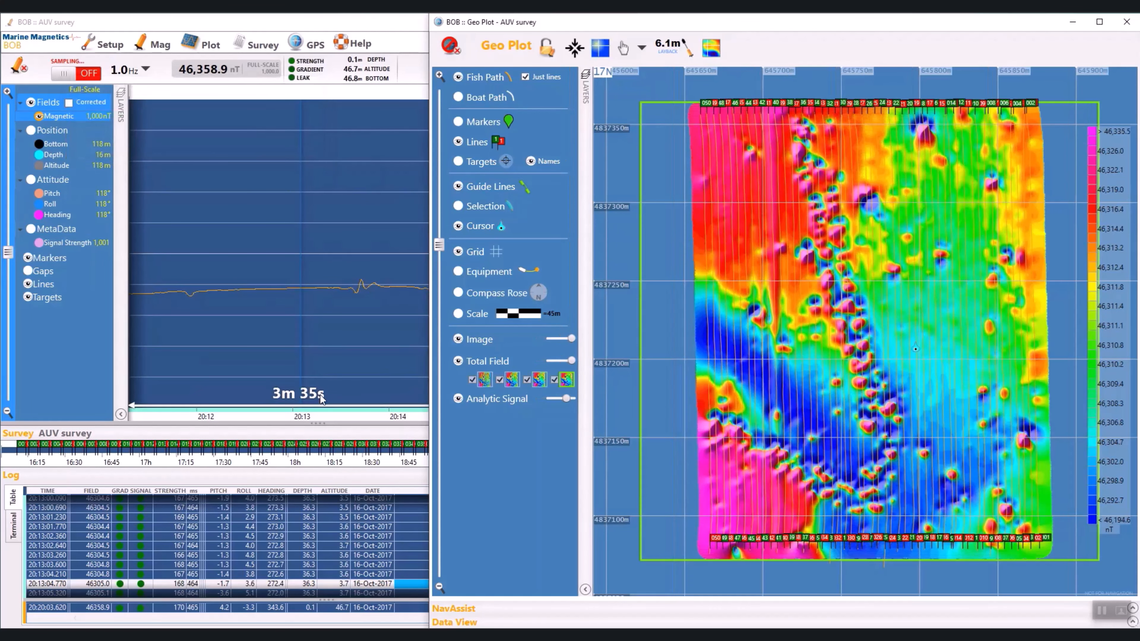
left_click(527, 381)
left_click(554, 381)
left_click(711, 48)
left_click(295, 260)
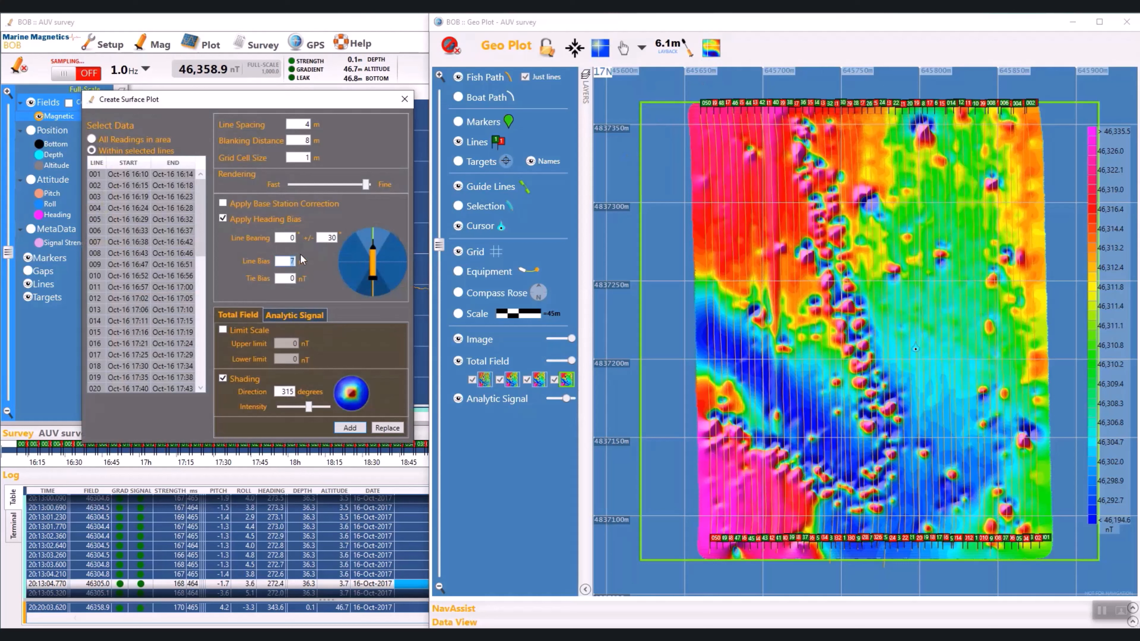
left_click(350, 427)
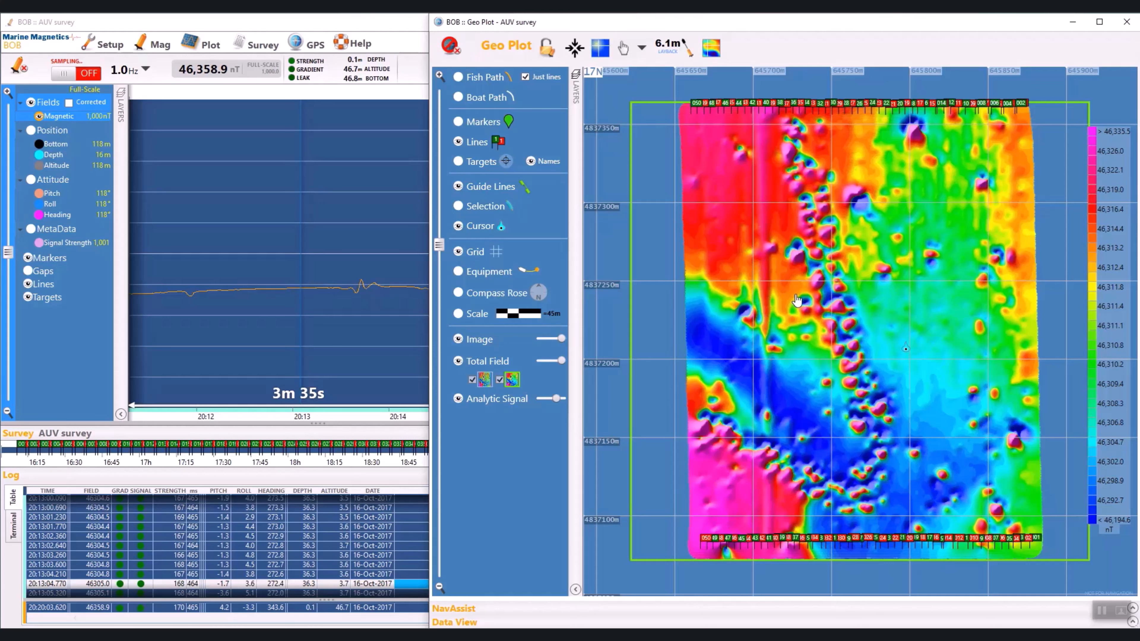
Open the survey's base station data and apply the base station correction to the magnetometer readings.
left_click(372, 24)
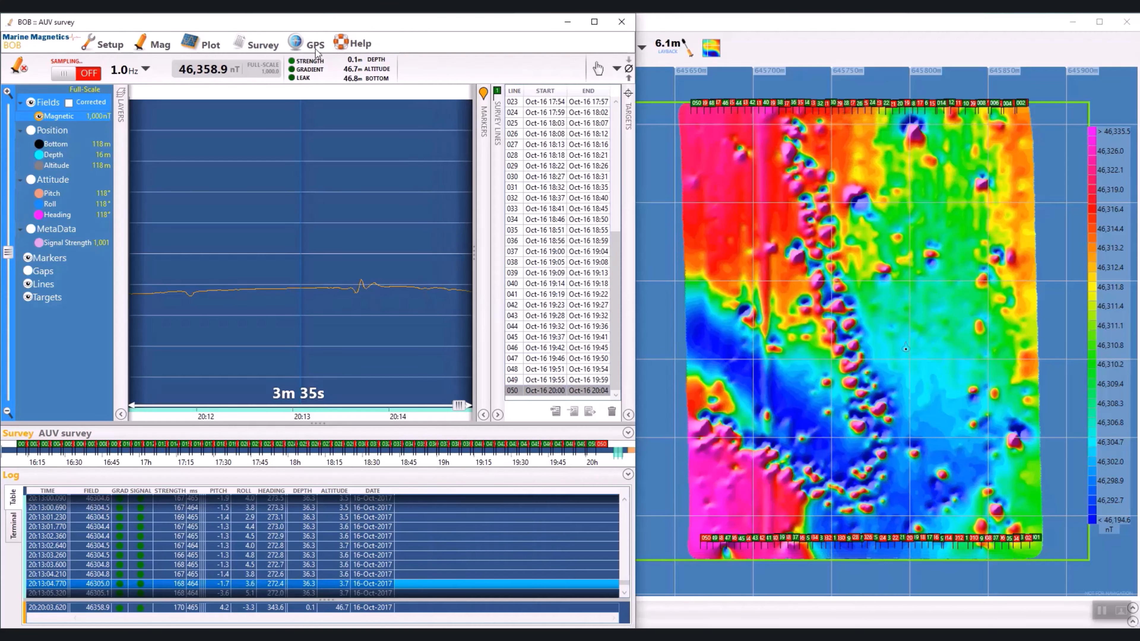
left_click(256, 44)
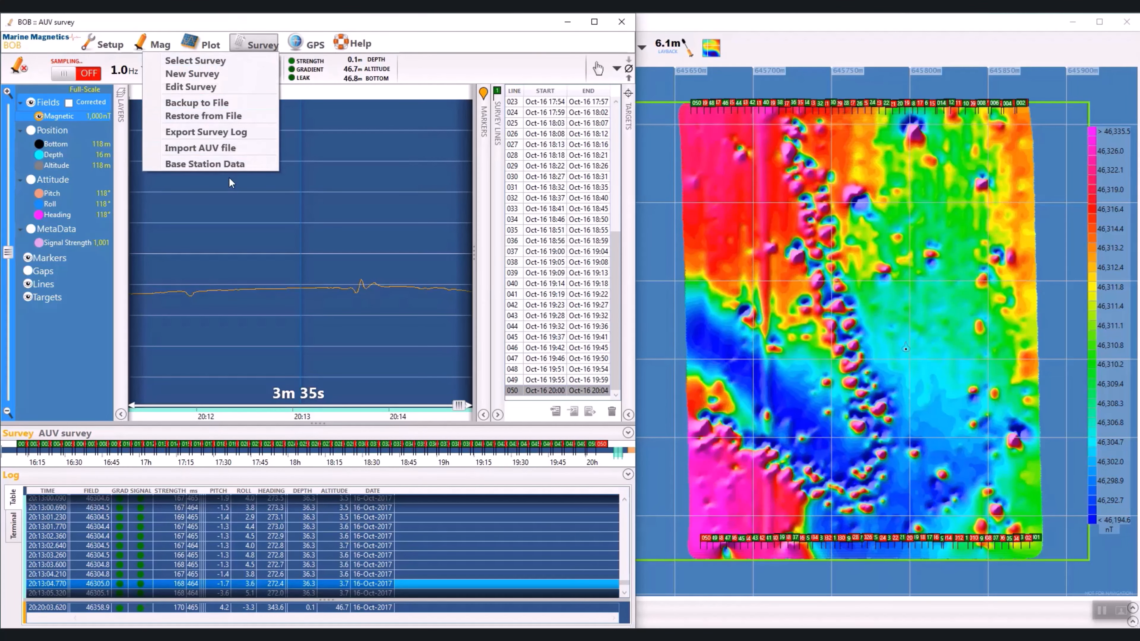
left_click(231, 164)
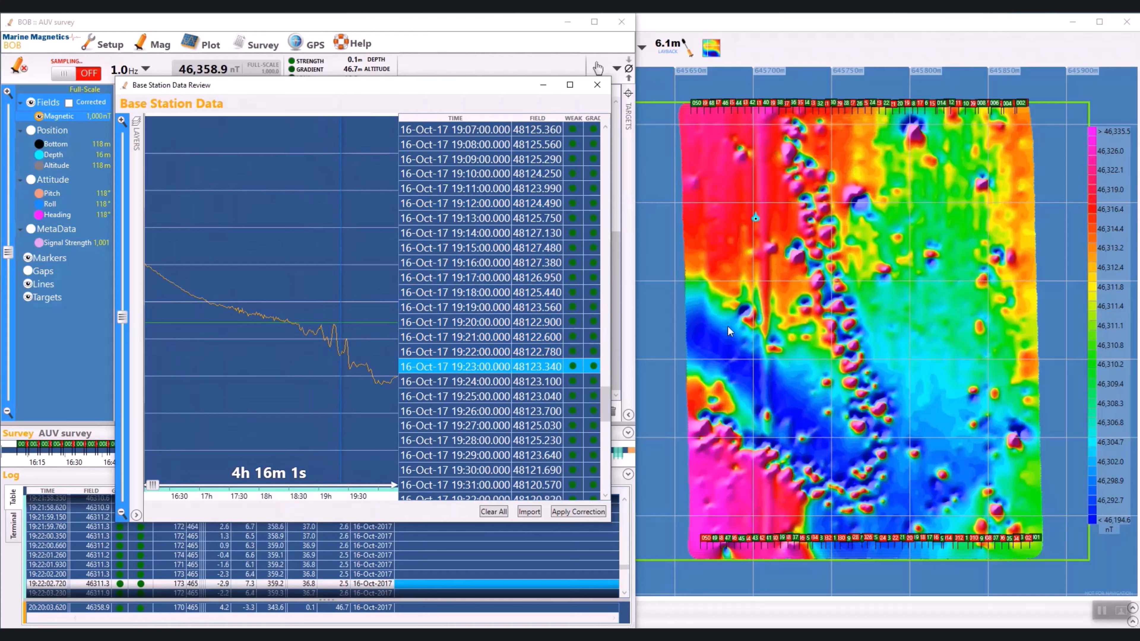
left_click(588, 514)
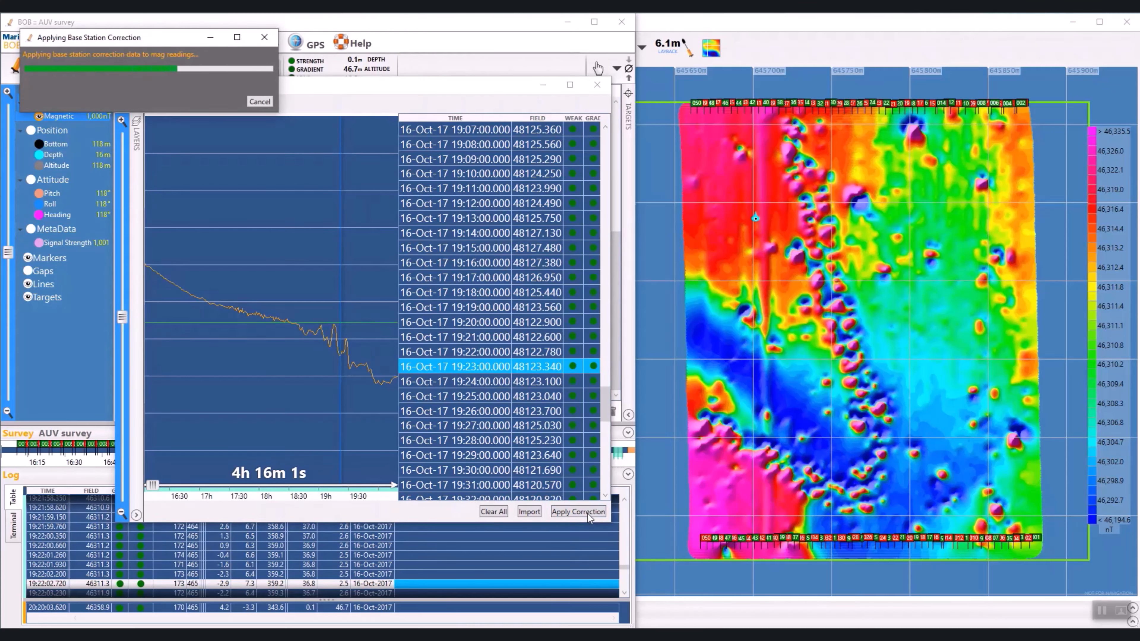
left_click(597, 84)
Add a Total Field surface plot with base station correction and the 7 nT heading line bias both applied.
left_click(711, 48)
left_click(543, 380)
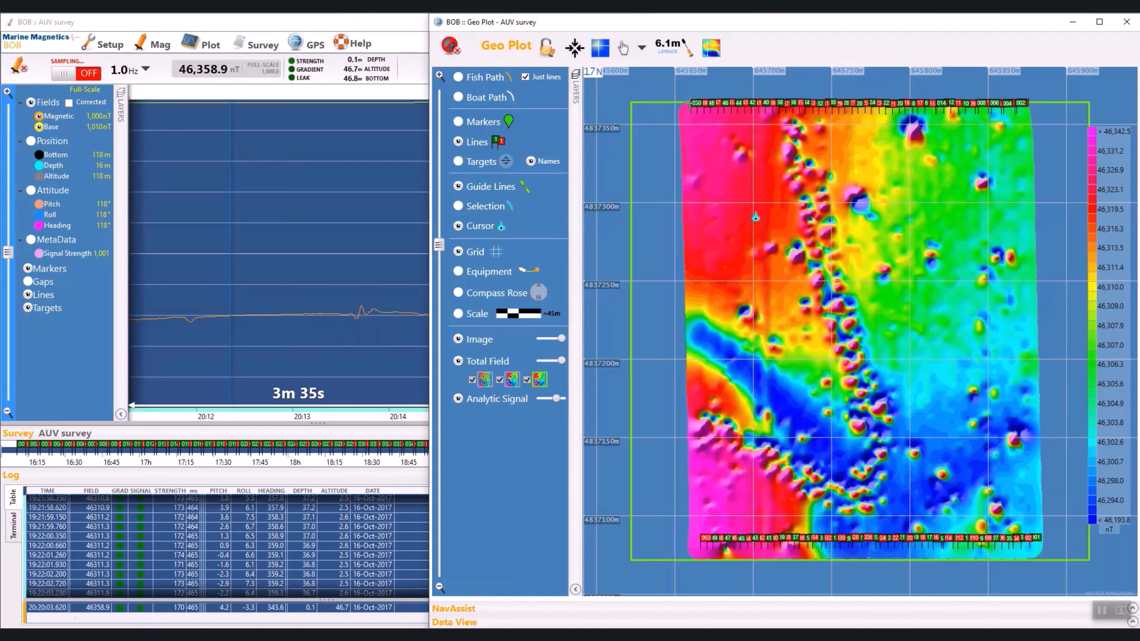
Add an Analytic Signal surface plot with shading enabled at 315 degrees, and raise the Analytic Signal opacity to maximum.
left_click(713, 50)
left_click_drag(179, 69, 382, 160)
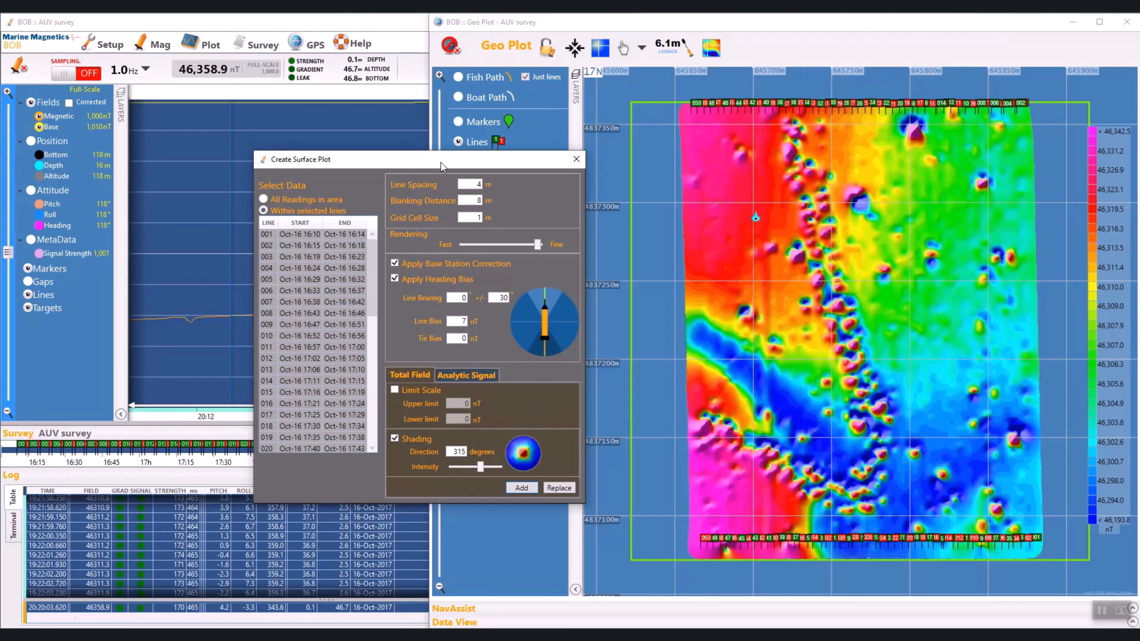
left_click_drag(441, 162, 476, 155)
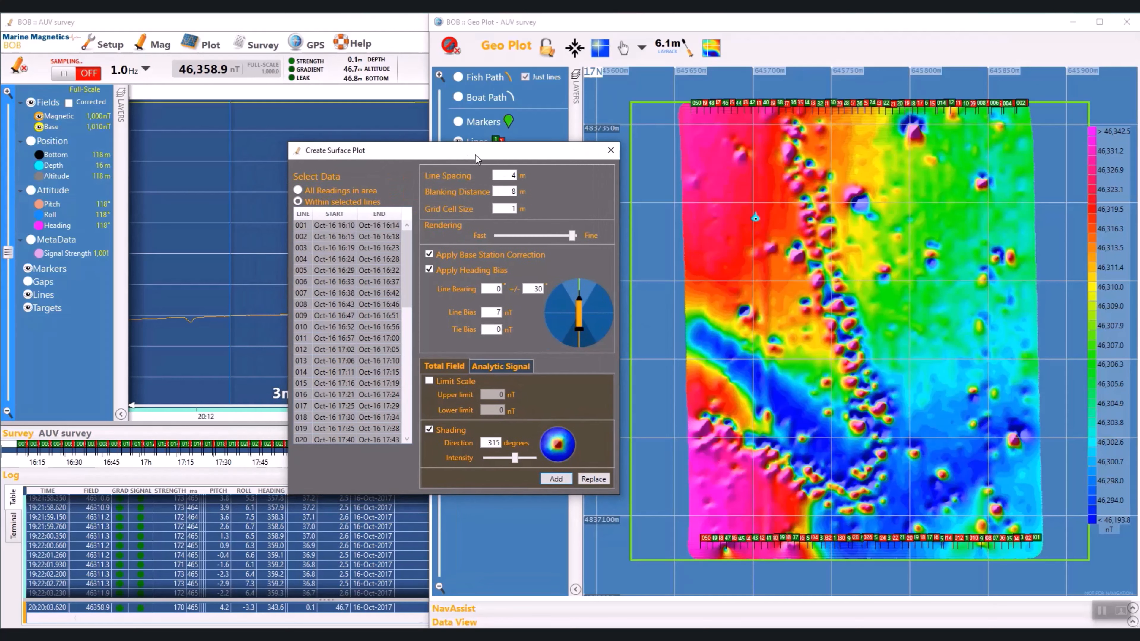
left_click(502, 370)
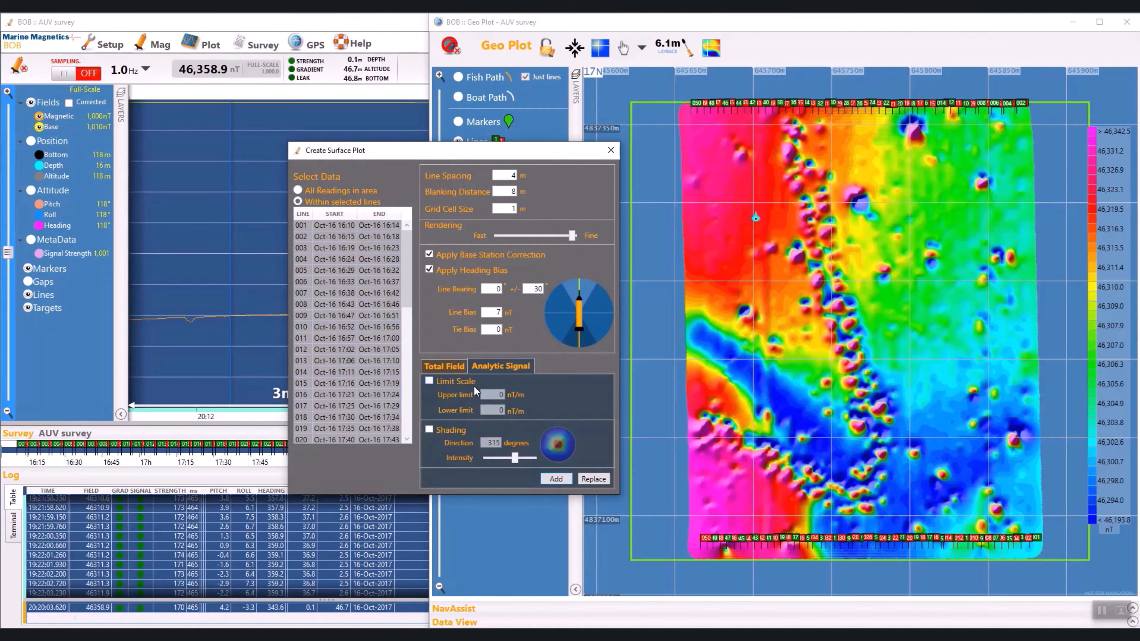
left_click(454, 432)
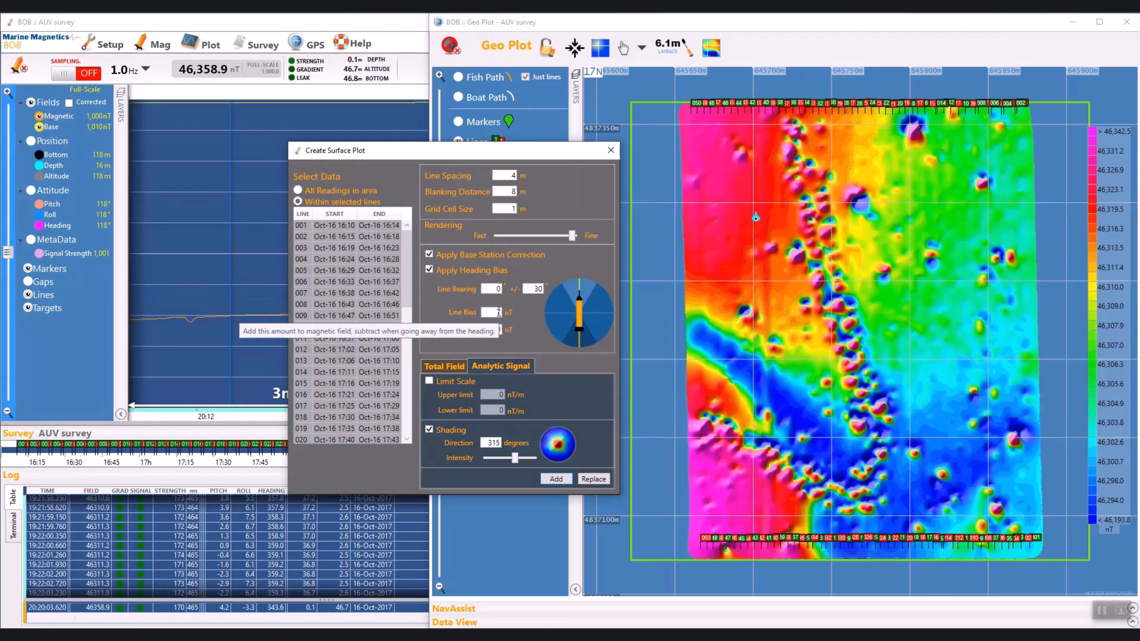
left_click(556, 481)
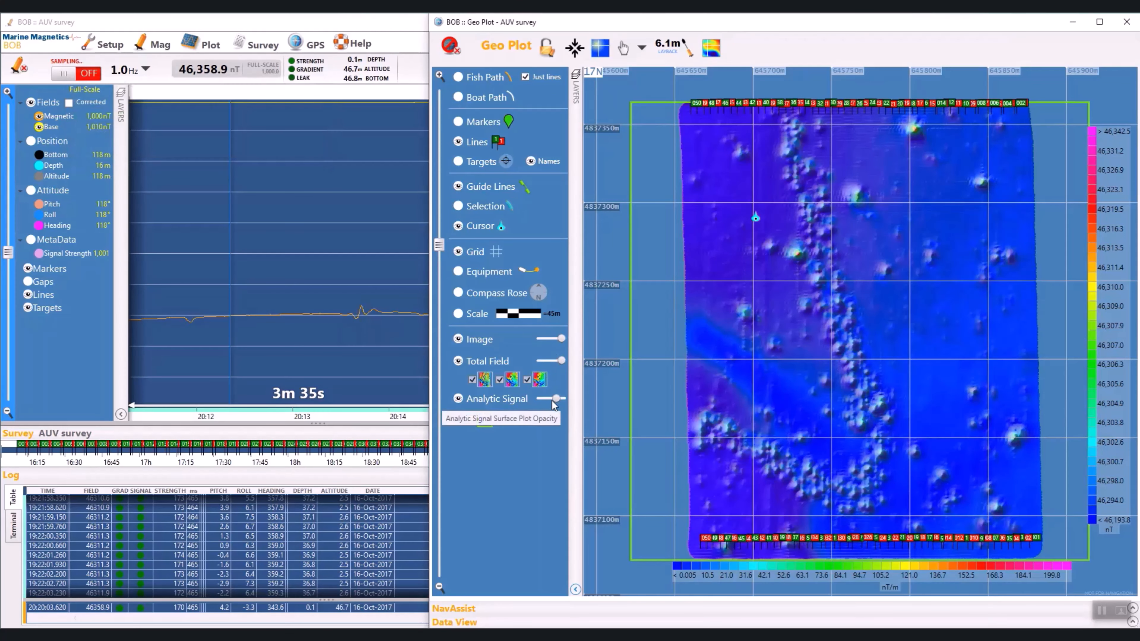
left_click_drag(556, 399, 565, 399)
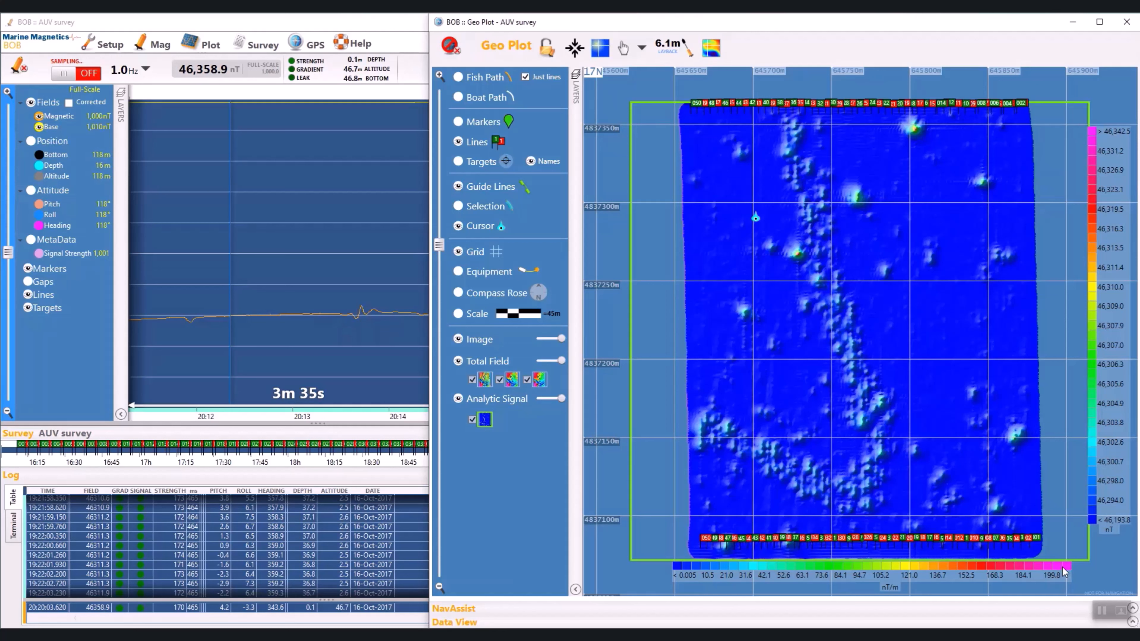
Locate the strong anomaly beside the upper part of the target chain and examine its magnetic profile in the main window.
left_click(798, 256)
left_click(333, 280)
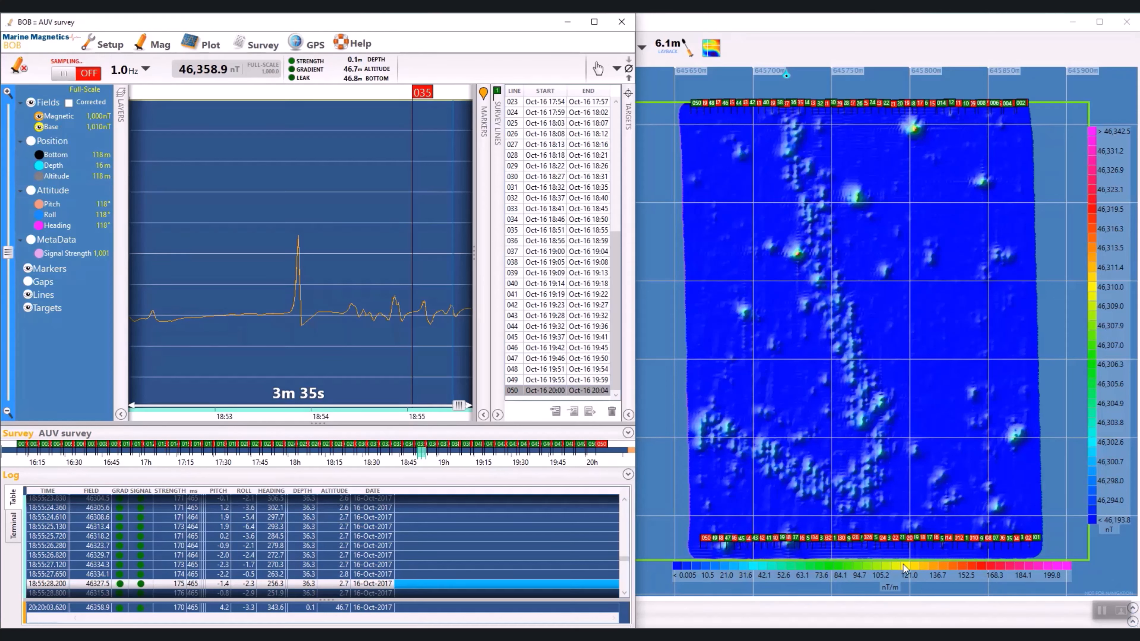
Add another shaded Analytic Signal plot with its colour scale limited, using a reduced upper limit and a lower limit of 0 nT/m.
left_click(712, 49)
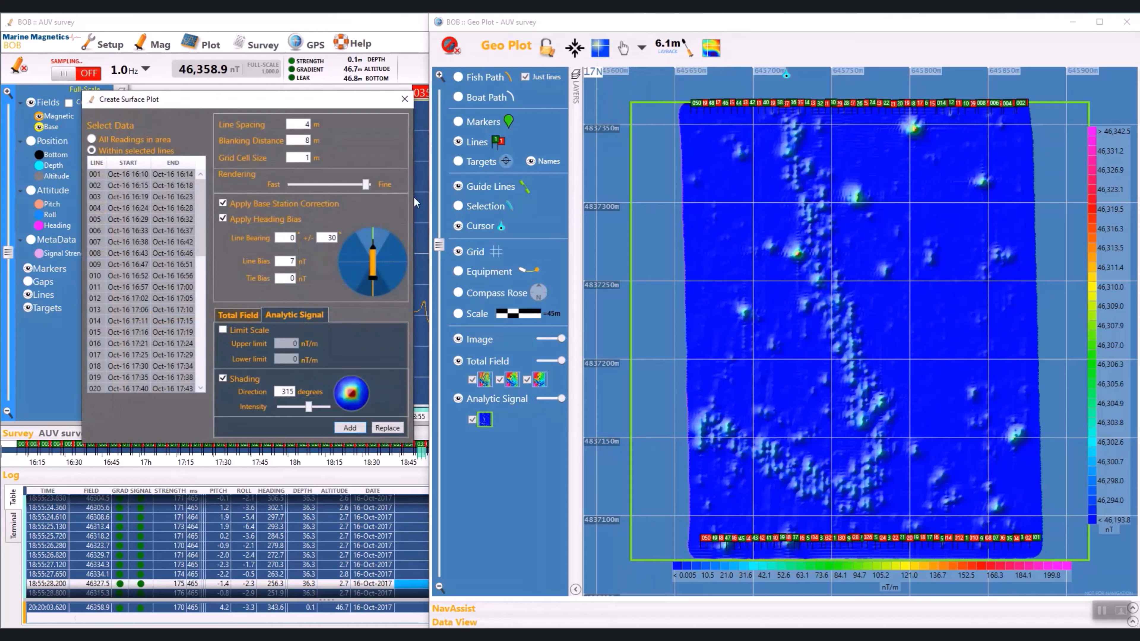
left_click(239, 329)
key("Tab")
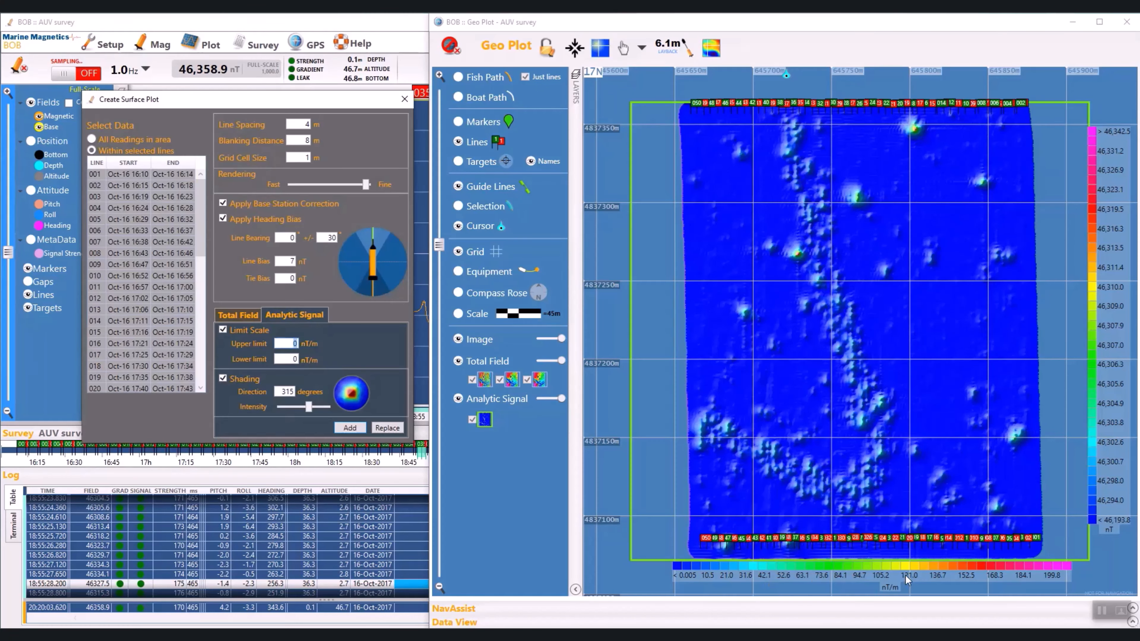
left_click(350, 427)
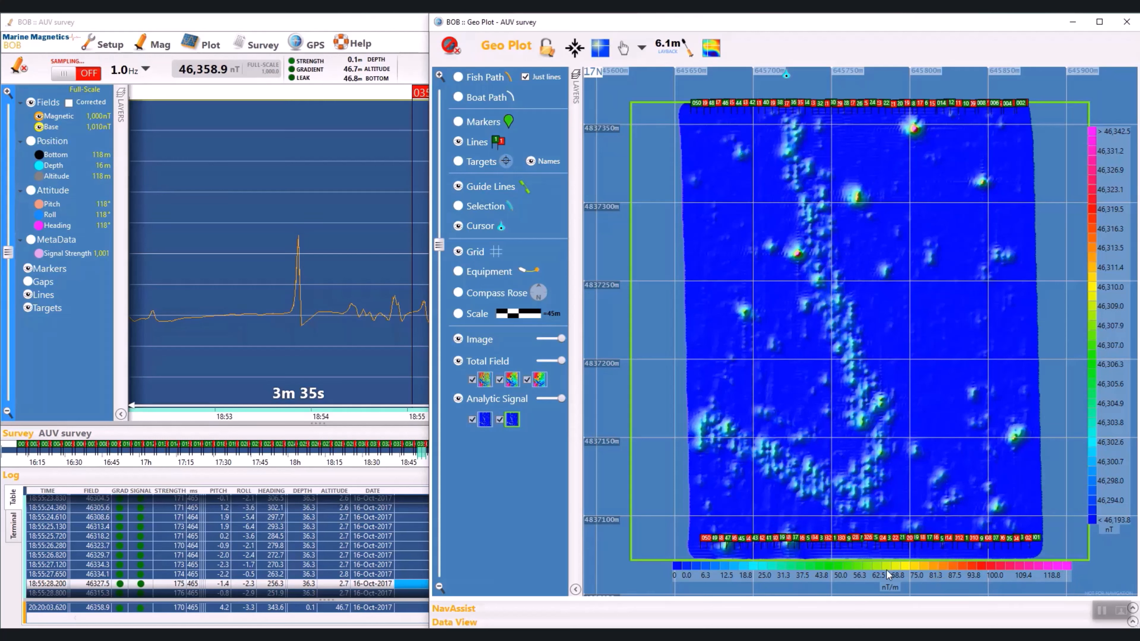
Generate a further Analytic Signal surface plot from the selected survey lines.
left_click(711, 48)
left_click(417, 251)
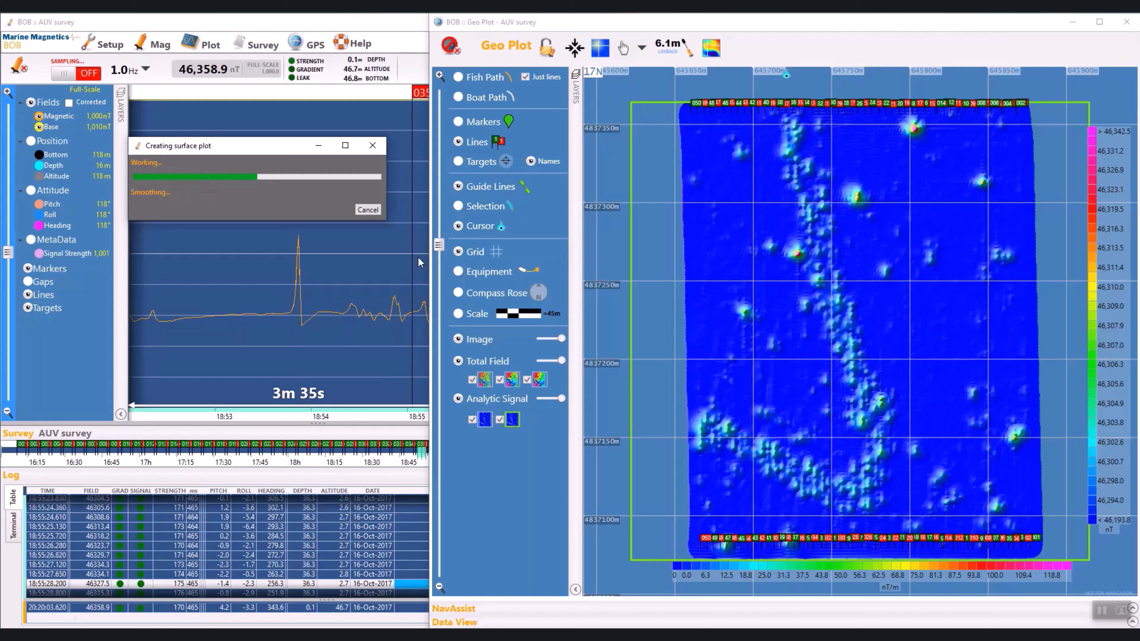